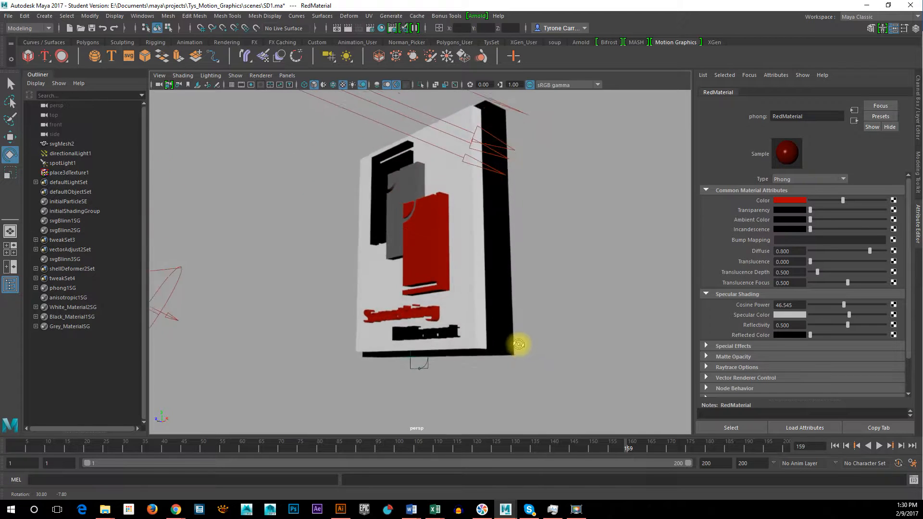
- Cycle the perspective view through wireframe, shaded, textured and all-lights display to compare how the logo looks
{"action": "left_click_drag", "start_coordinate": [495, 315], "coordinate": [470, 293], "text": "alt"}
{"action": "key", "text": "4"}
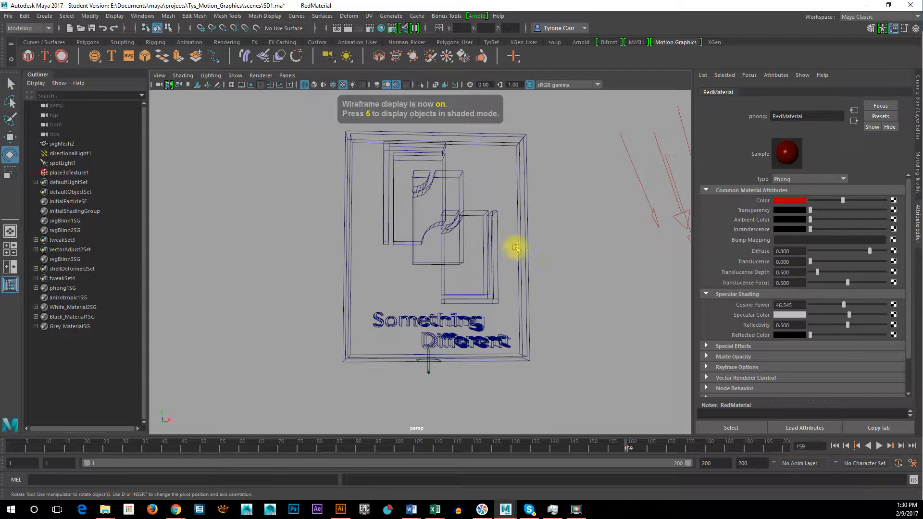
{"action": "mouse_move", "coordinate": [560, 297]}
{"action": "left_mouse_down", "text": "alt"}
{"action": "mouse_move", "coordinate": [499, 305]}
{"action": "mouse_move", "coordinate": [527, 311]}
{"action": "mouse_move", "coordinate": [521, 319]}
{"action": "mouse_move", "coordinate": [490, 306]}
{"action": "left_mouse_up", "text": "alt"}
{"action": "key", "text": "5"}
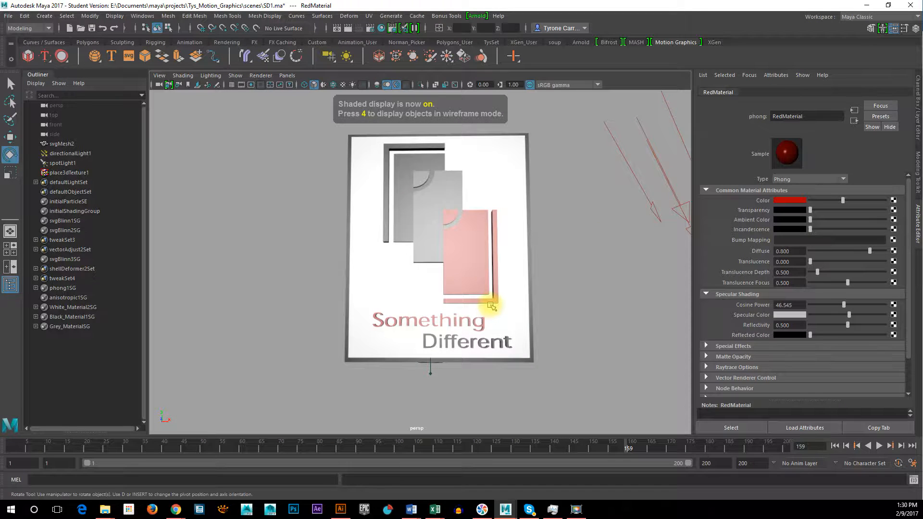
{"action": "key", "text": "6"}
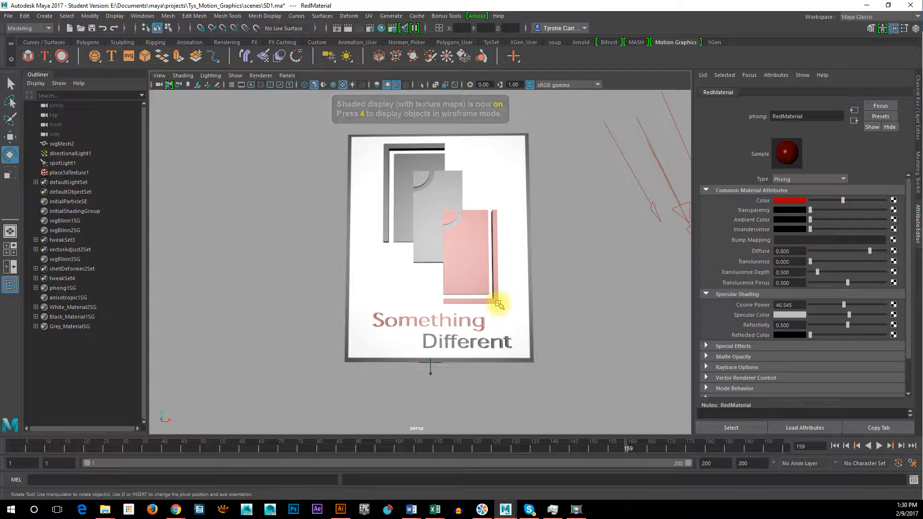
{"action": "key", "text": "7"}
{"action": "left_click_drag", "start_coordinate": [572, 329], "coordinate": [526, 320], "text": "alt"}
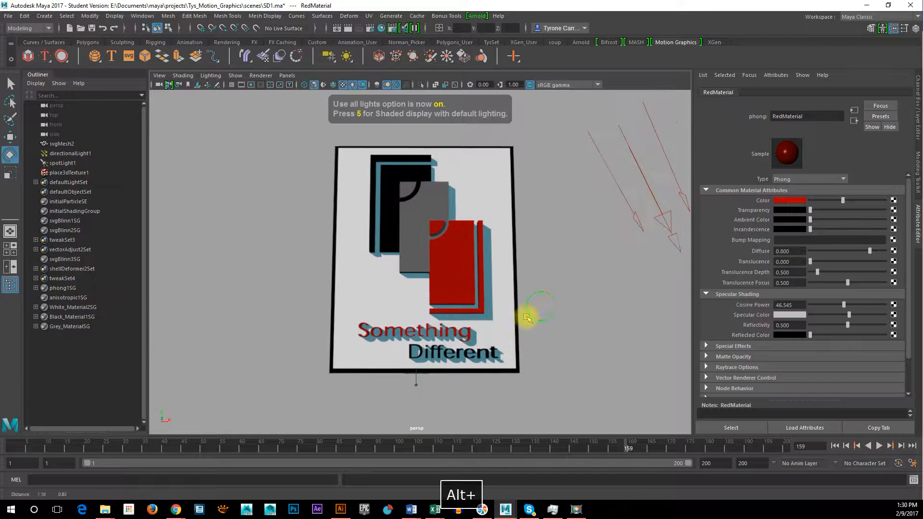
- Check the viewport's lighting and shadow options and examine the logo's shadows and highlights from a low side angle
{"action": "left_click", "coordinate": [206, 76]}
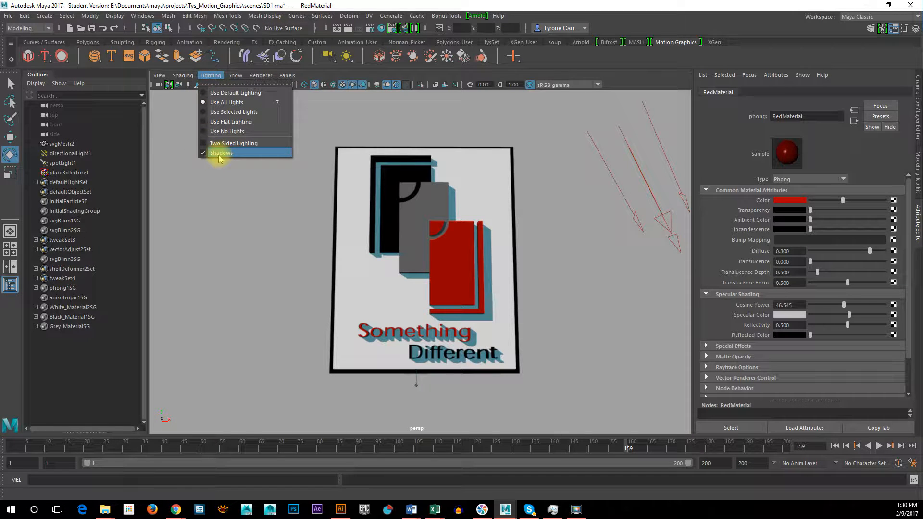
{"action": "mouse_move", "coordinate": [303, 285]}
{"action": "left_mouse_down", "text": "alt"}
{"action": "mouse_move", "coordinate": [261, 275]}
{"action": "mouse_move", "coordinate": [301, 284]}
{"action": "left_mouse_up", "text": "alt"}
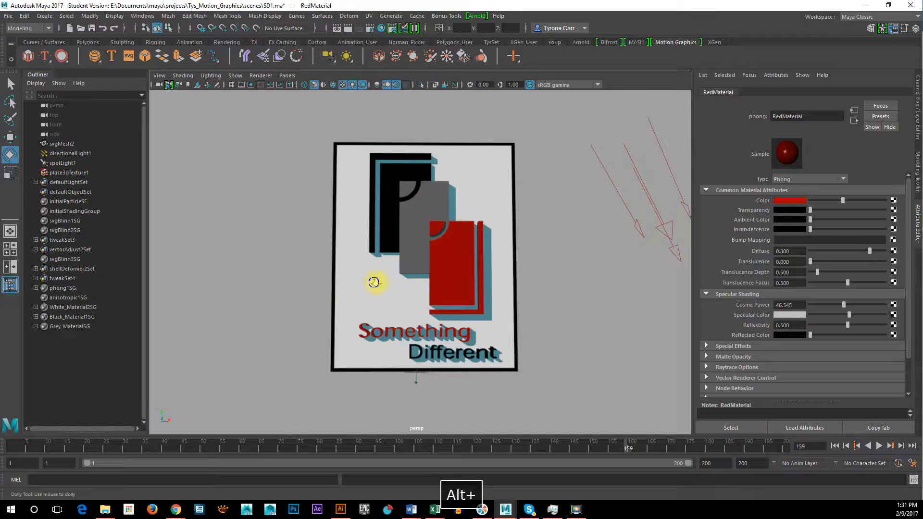
{"action": "right_click_drag", "start_coordinate": [373, 278], "coordinate": [475, 303], "text": "alt"}
{"action": "left_click_drag", "start_coordinate": [475, 303], "coordinate": [500, 266], "text": "alt"}
{"action": "mouse_move", "coordinate": [443, 290]}
{"action": "left_mouse_down", "text": "alt"}
{"action": "mouse_move", "coordinate": [501, 301]}
{"action": "mouse_move", "coordinate": [463, 299]}
{"action": "mouse_move", "coordinate": [488, 305]}
{"action": "mouse_move", "coordinate": [468, 330]}
{"action": "mouse_move", "coordinate": [505, 304]}
{"action": "mouse_move", "coordinate": [470, 274]}
{"action": "mouse_move", "coordinate": [433, 268]}
{"action": "mouse_move", "coordinate": [422, 311]}
{"action": "mouse_move", "coordinate": [464, 319]}
{"action": "mouse_move", "coordinate": [495, 351]}
{"action": "mouse_move", "coordinate": [409, 313]}
{"action": "mouse_move", "coordinate": [447, 275]}
{"action": "left_mouse_up", "text": "alt"}
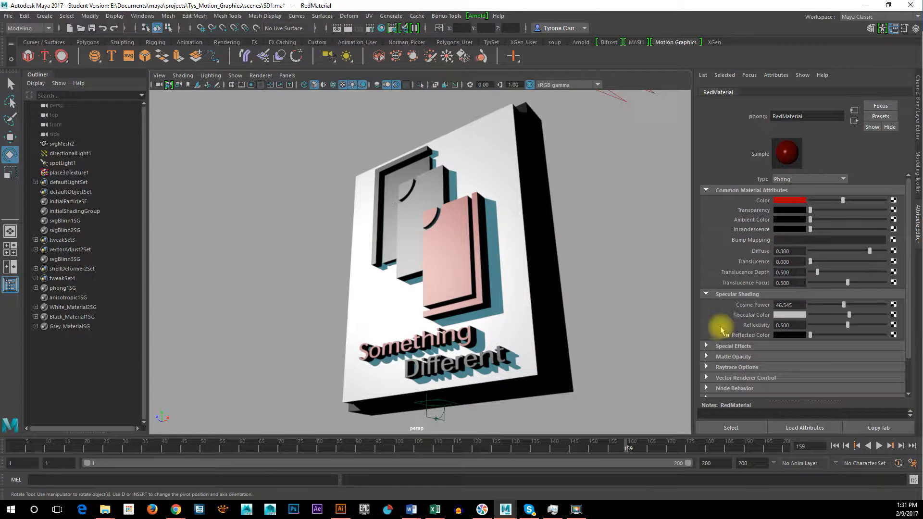
- Select White_Material2 and set its Cosine Power to 150, checking the highlight on the backing board
{"action": "key", "text": "space"}
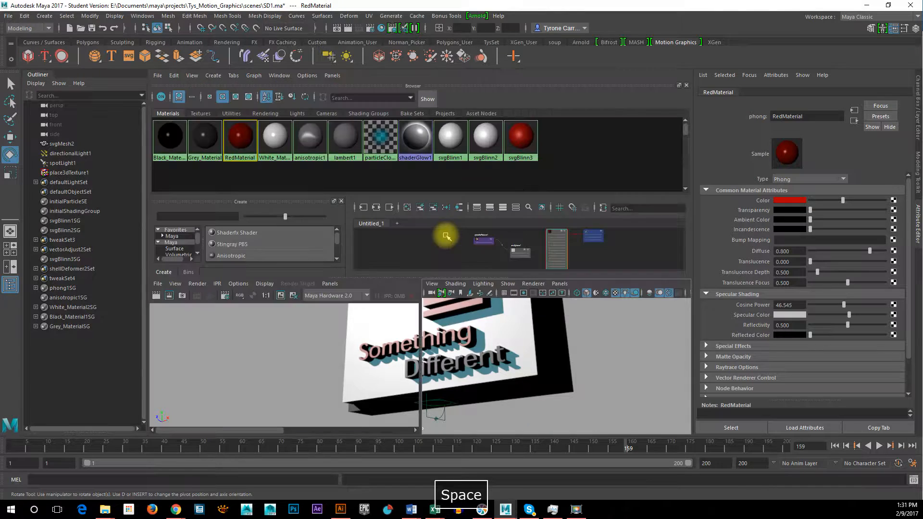
{"action": "left_click", "coordinate": [281, 143]}
{"action": "key", "text": "space"}
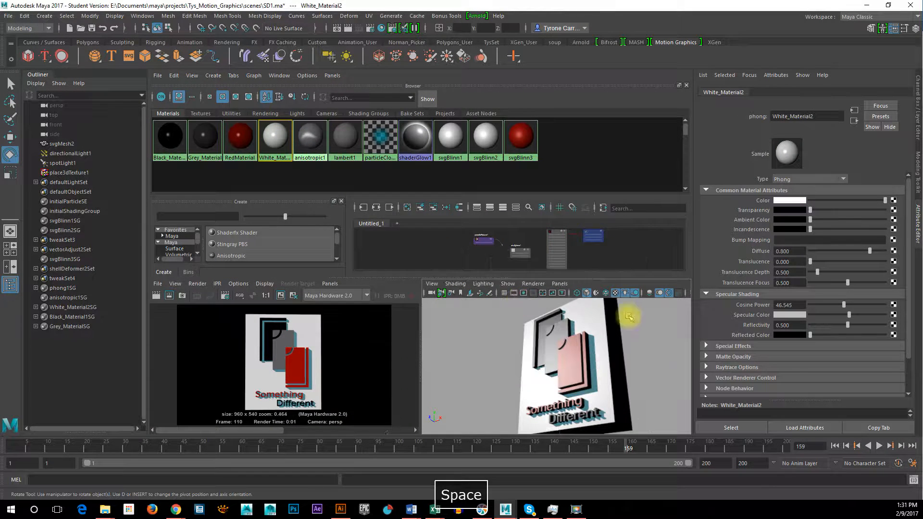
{"action": "left_click_drag", "start_coordinate": [844, 306], "coordinate": [867, 310]}
{"action": "left_click_drag", "start_coordinate": [804, 306], "coordinate": [761, 306]}
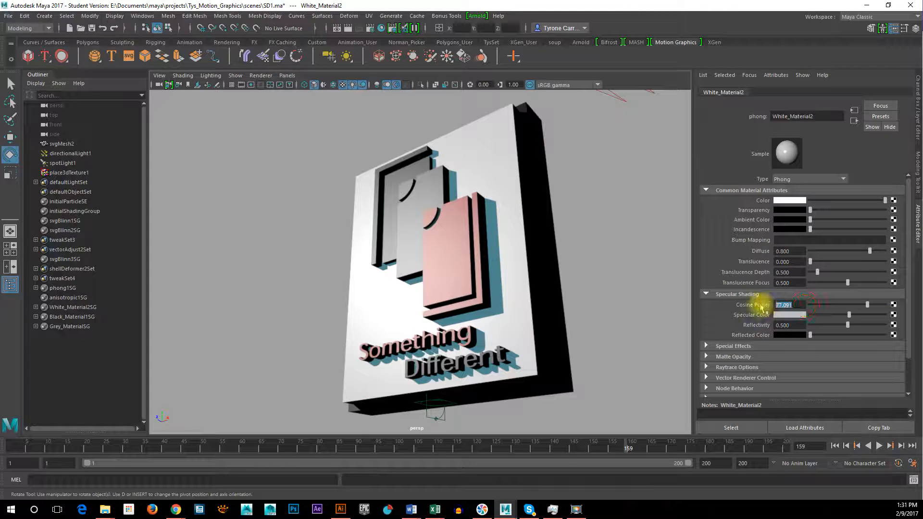
{"action": "key", "text": "Return"}
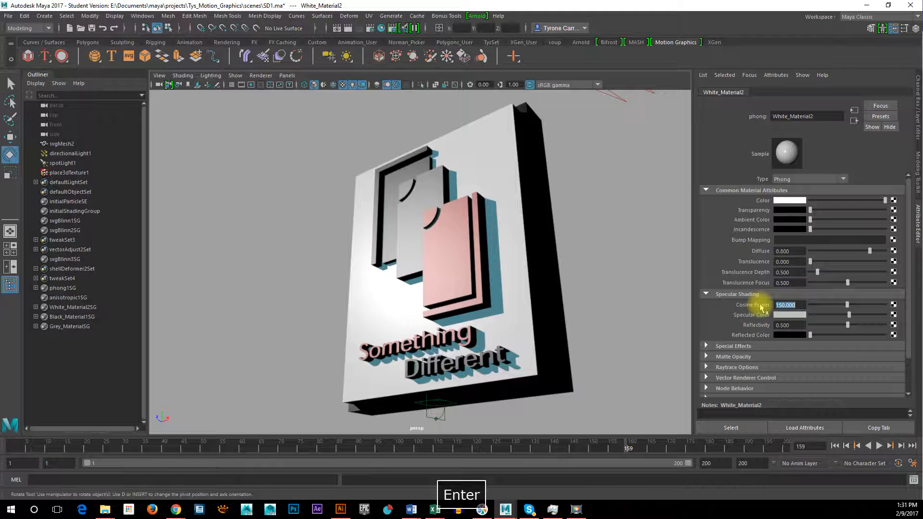
{"action": "mouse_move", "coordinate": [488, 254]}
{"action": "left_mouse_down", "text": "alt"}
{"action": "mouse_move", "coordinate": [544, 261]}
{"action": "mouse_move", "coordinate": [463, 262]}
{"action": "mouse_move", "coordinate": [522, 260]}
{"action": "mouse_move", "coordinate": [495, 262]}
{"action": "left_mouse_up", "text": "alt"}
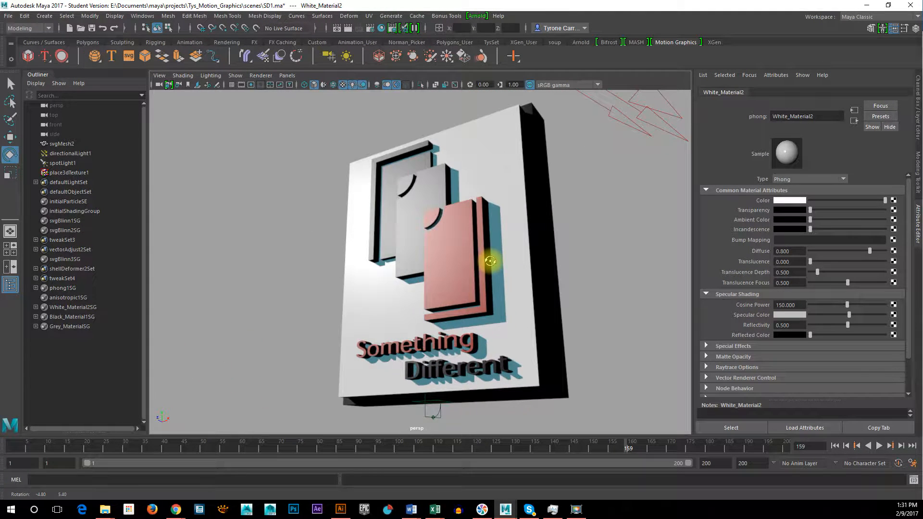
- Set White_Material2's Cosine Power to 500 and check the highlight from a slightly different angle
{"action": "left_click_drag", "start_coordinate": [799, 305], "coordinate": [741, 304]}
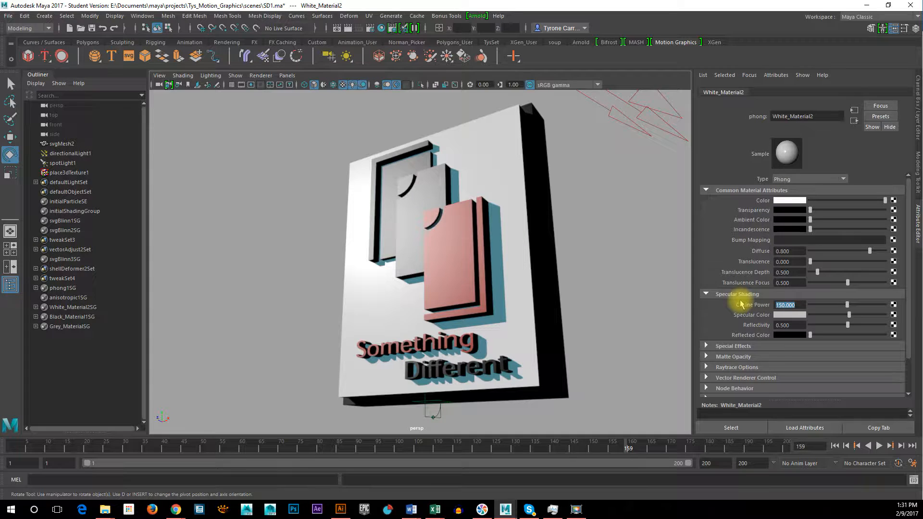
{"action": "type", "text": "500"}
{"action": "key", "text": "Return"}
{"action": "mouse_move", "coordinate": [515, 267]}
{"action": "left_mouse_down", "text": "alt"}
{"action": "mouse_move", "coordinate": [561, 272]}
{"action": "mouse_move", "coordinate": [480, 282]}
{"action": "mouse_move", "coordinate": [511, 285]}
{"action": "mouse_move", "coordinate": [489, 279]}
{"action": "mouse_move", "coordinate": [532, 268]}
{"action": "mouse_move", "coordinate": [604, 270]}
{"action": "mouse_move", "coordinate": [500, 270]}
{"action": "left_mouse_up", "text": "alt"}
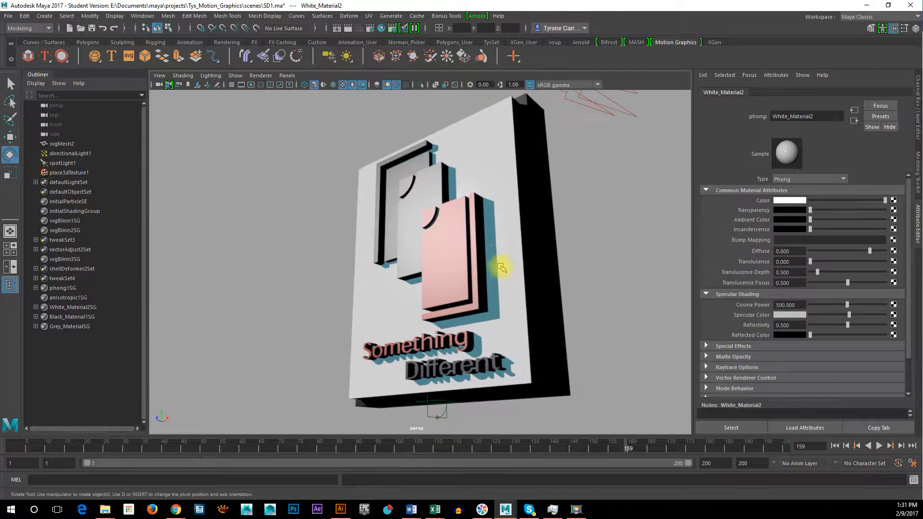
- Select RedMaterial and raise its Cosine Power first to 150 and then to 250
{"action": "key", "text": "space"}
{"action": "left_click", "coordinate": [240, 137]}
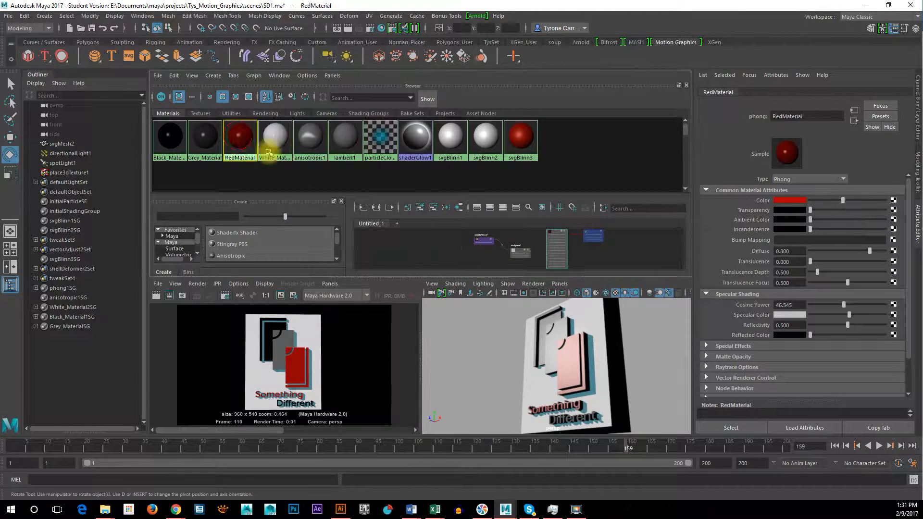
{"action": "key", "text": "space"}
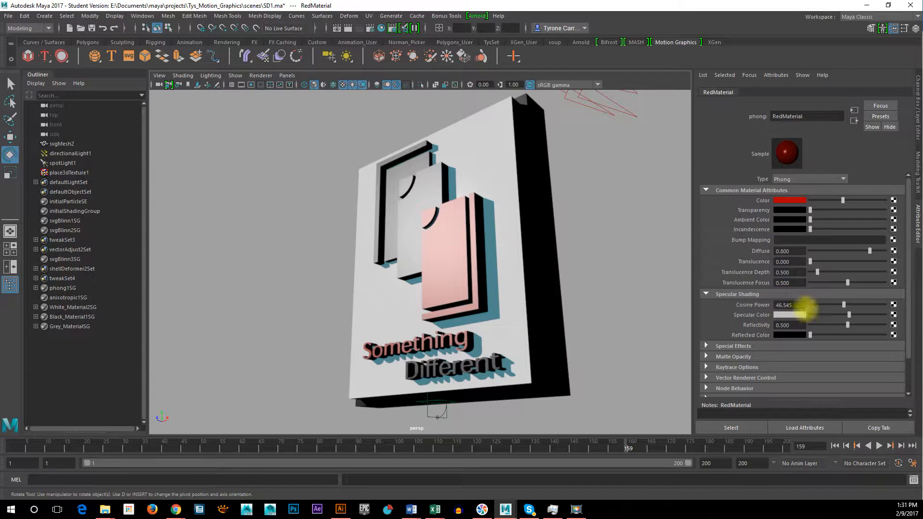
{"action": "double_click", "coordinate": [792, 305]}
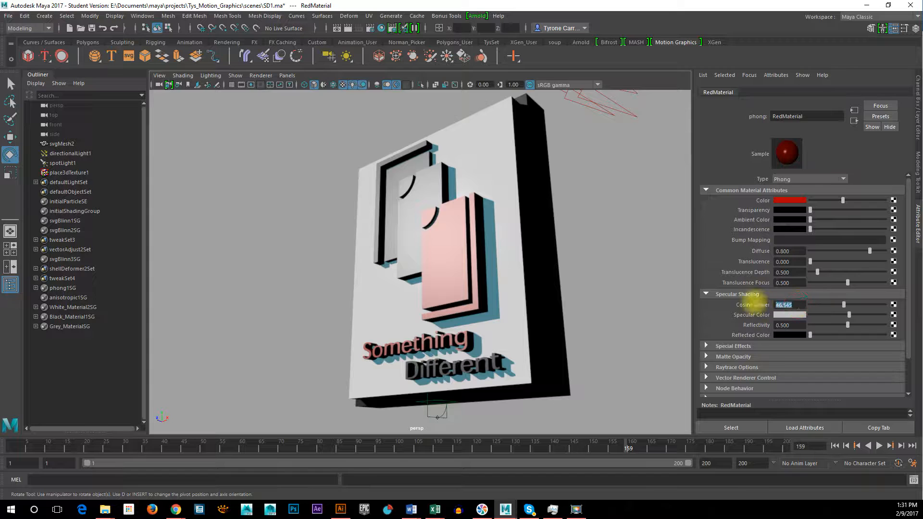
{"action": "key", "text": "Return"}
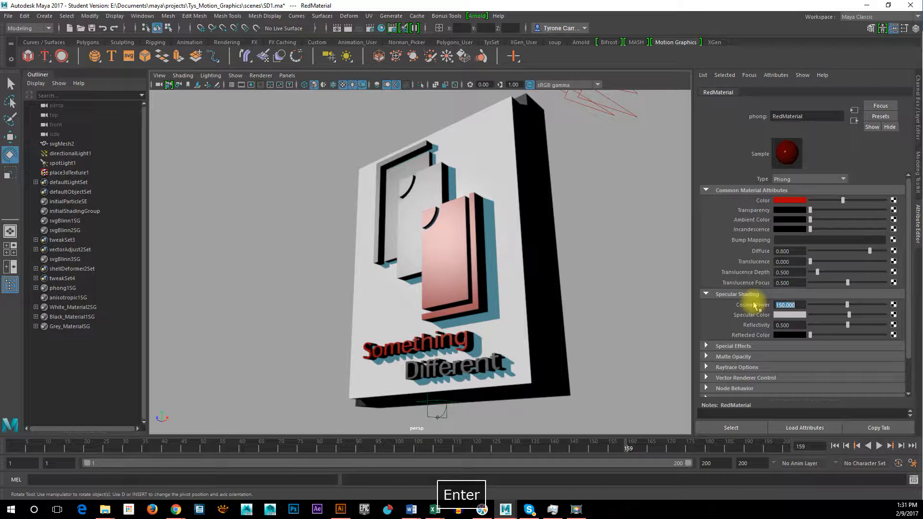
{"action": "type", "text": "250"}
{"action": "key", "text": "Return"}
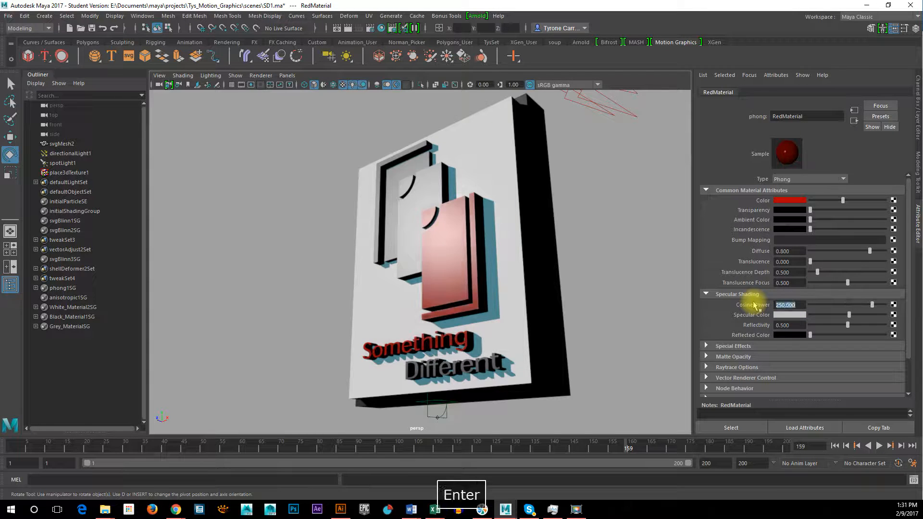
{"action": "left_click_drag", "start_coordinate": [505, 391], "coordinate": [502, 273], "text": "alt"}
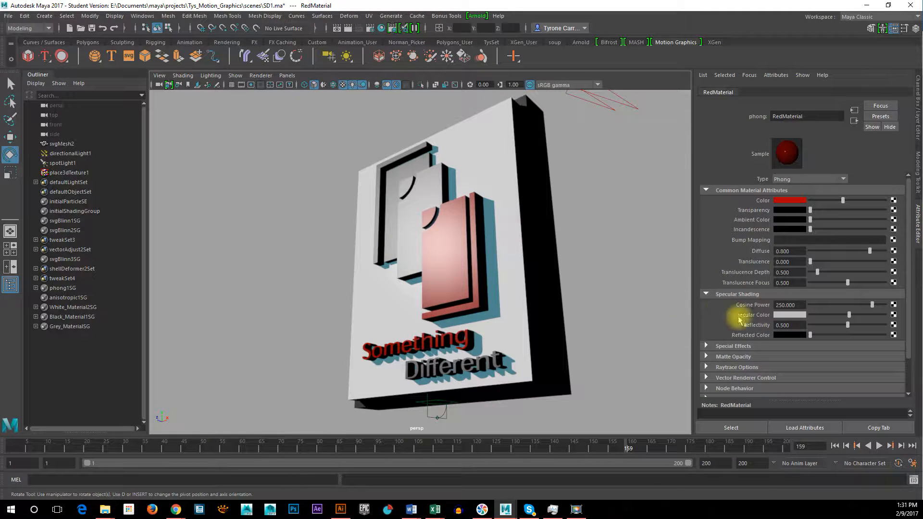
- Set RedMaterial's Cosine Power to 550 and inspect the highlight on the red block up close
{"action": "left_click_drag", "start_coordinate": [802, 306], "coordinate": [731, 308]}
{"action": "type", "text": "5"}
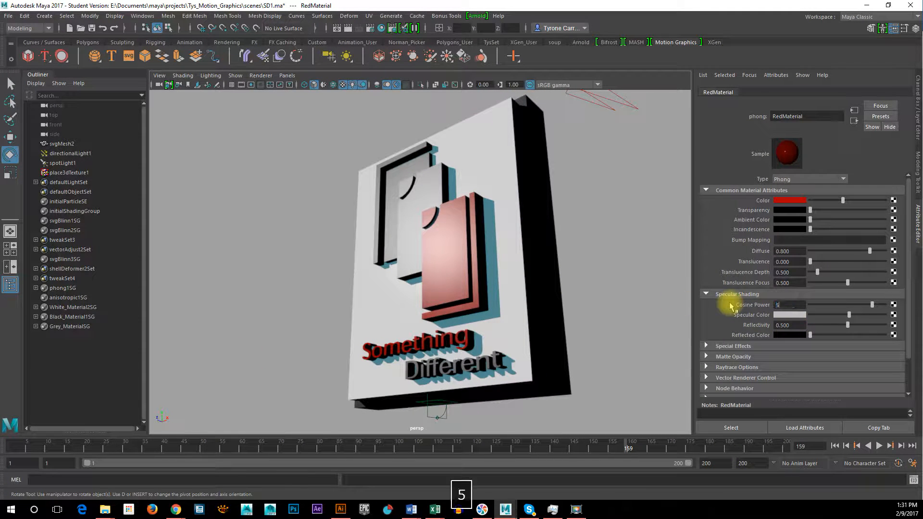
{"action": "type", "text": "50"}
{"action": "key", "text": "Return"}
{"action": "left_click_drag", "start_coordinate": [497, 313], "coordinate": [483, 290], "text": "alt"}
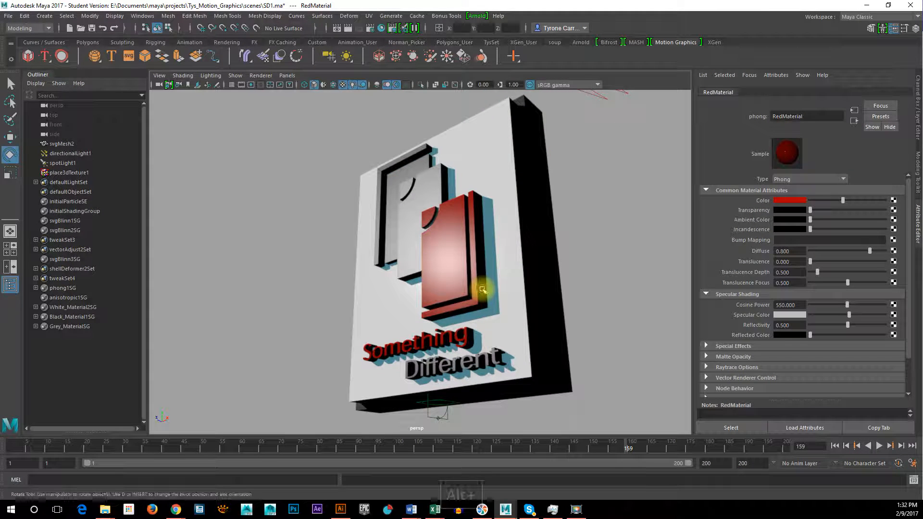
{"action": "scroll", "coordinate": [517, 301], "scroll_direction": "up", "scroll_amount": 2}
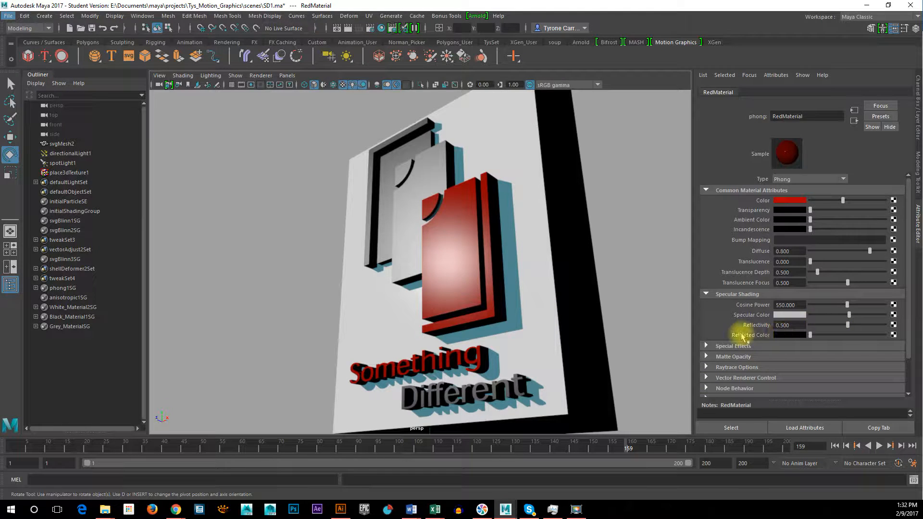
- Map an Env Sphere texture to RedMaterial's Reflected Color and check the reflection on the red shapes
{"action": "left_click", "coordinate": [894, 335]}
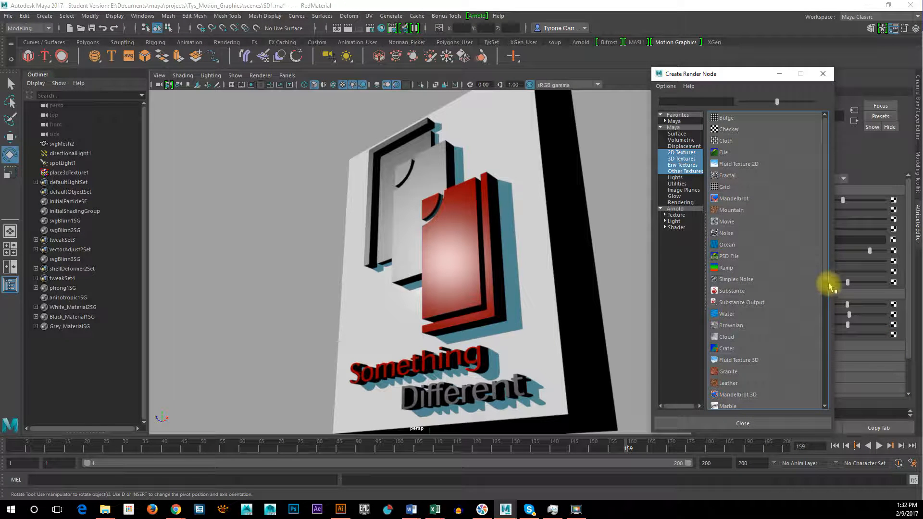
{"action": "left_click_drag", "start_coordinate": [828, 282], "coordinate": [830, 379]}
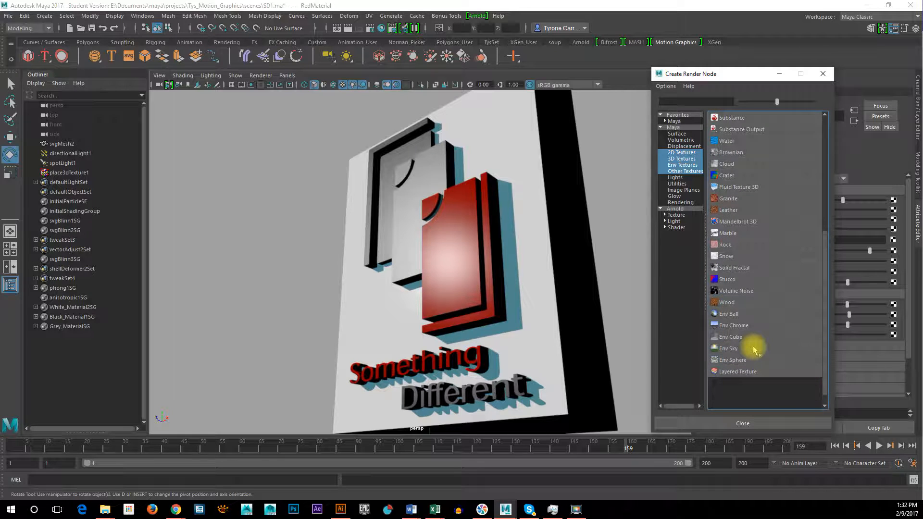
{"action": "left_click", "coordinate": [728, 362]}
{"action": "left_click_drag", "start_coordinate": [536, 341], "coordinate": [565, 262], "text": "alt"}
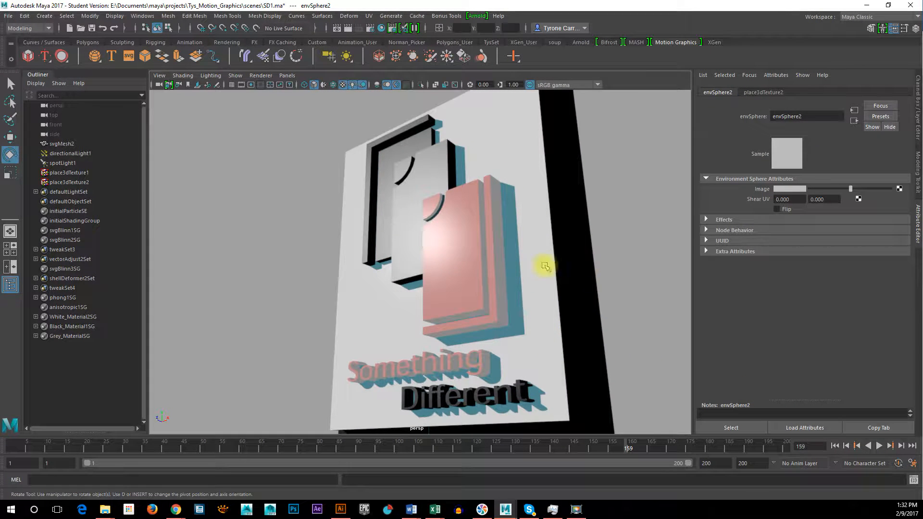
- Darken the environment sphere's Image colour slightly, and connect a File texture to its Image attribute
{"action": "mouse_move", "coordinate": [851, 191]}
{"action": "left_mouse_down"}
{"action": "mouse_move", "coordinate": [792, 191]}
{"action": "mouse_move", "coordinate": [897, 195]}
{"action": "mouse_move", "coordinate": [847, 201]}
{"action": "left_mouse_up"}
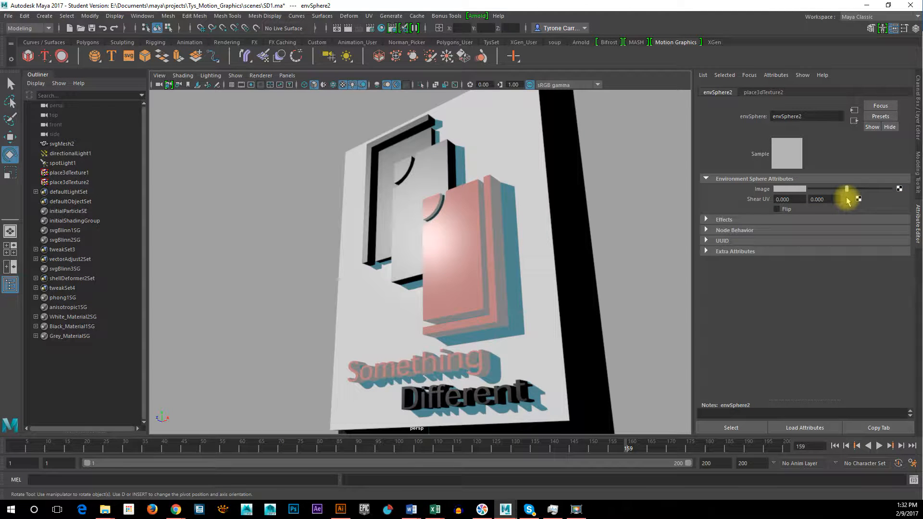
{"action": "left_click", "coordinate": [900, 190]}
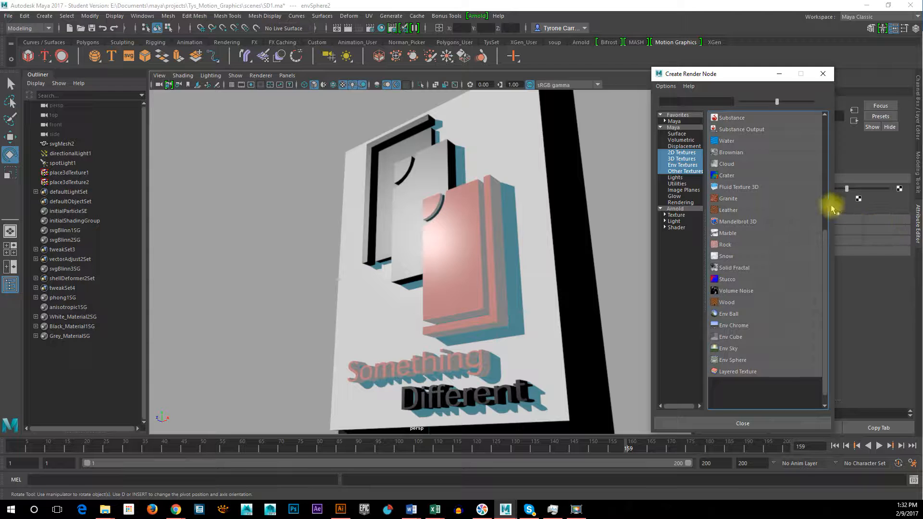
{"action": "left_click_drag", "start_coordinate": [824, 233], "coordinate": [824, 135]}
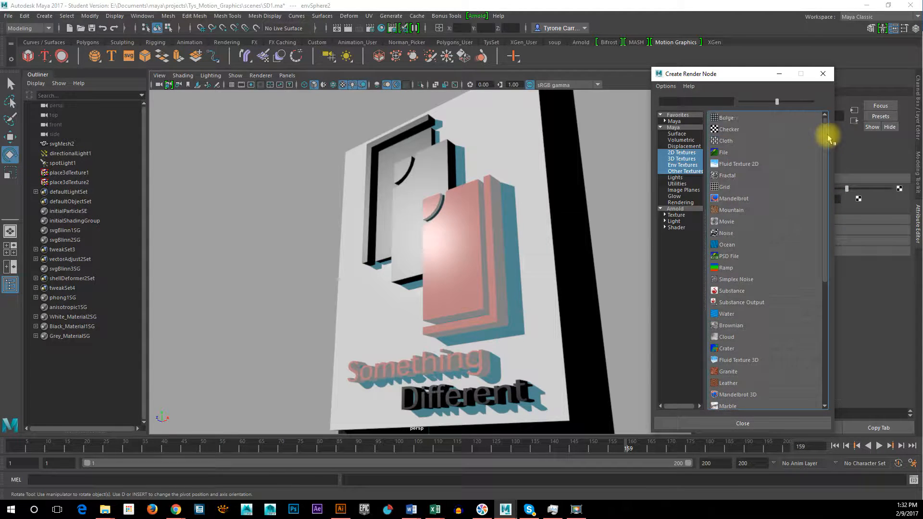
{"action": "left_click", "coordinate": [731, 153]}
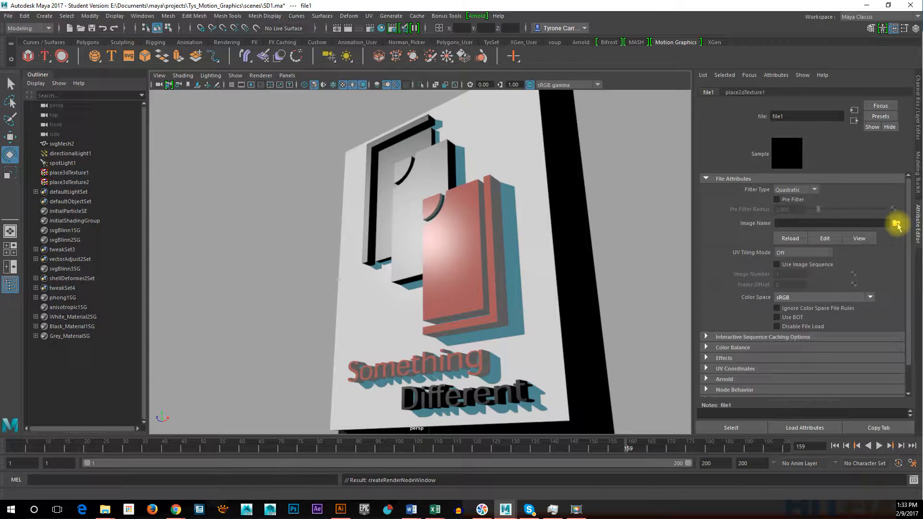
- Browse for the file texture's image and preview the tomoco_studio, studio_05, pisa (1), industrial_room and Interior2_Color EXR files
{"action": "left_click", "coordinate": [897, 225]}
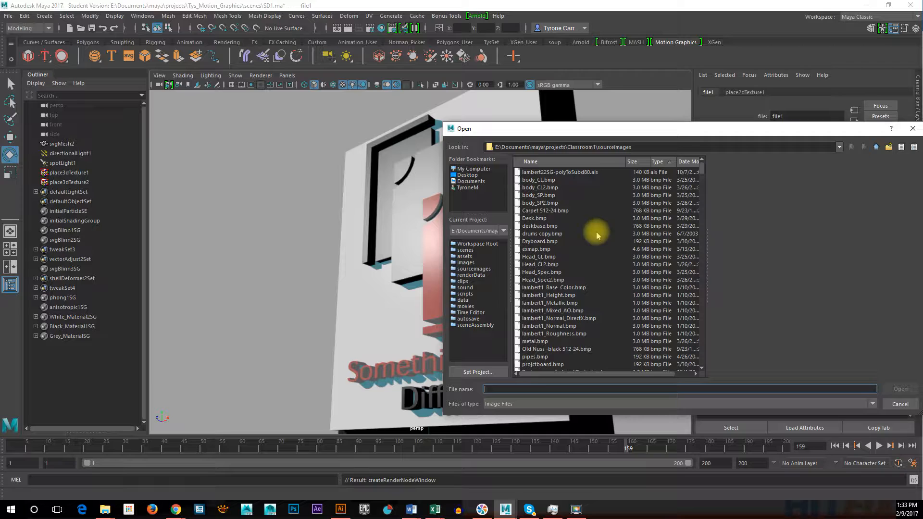
{"action": "left_click_drag", "start_coordinate": [703, 171], "coordinate": [706, 220]}
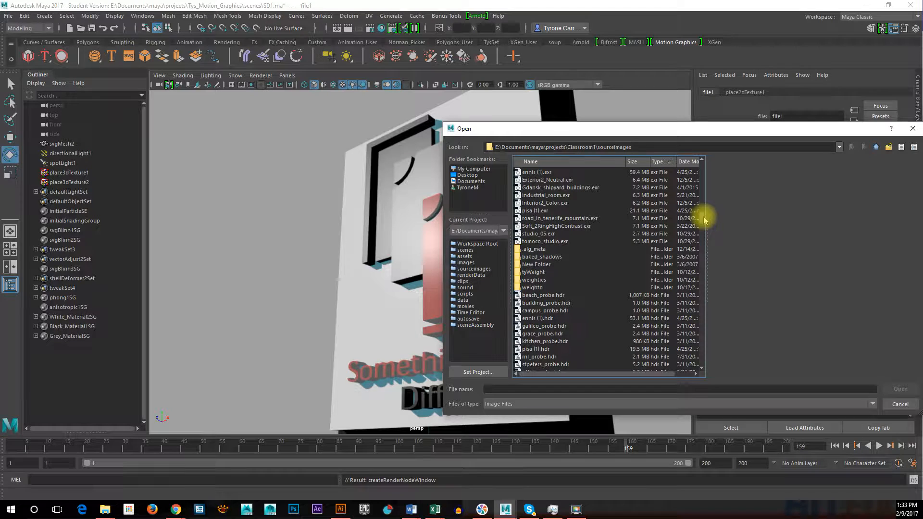
{"action": "left_click", "coordinate": [558, 242]}
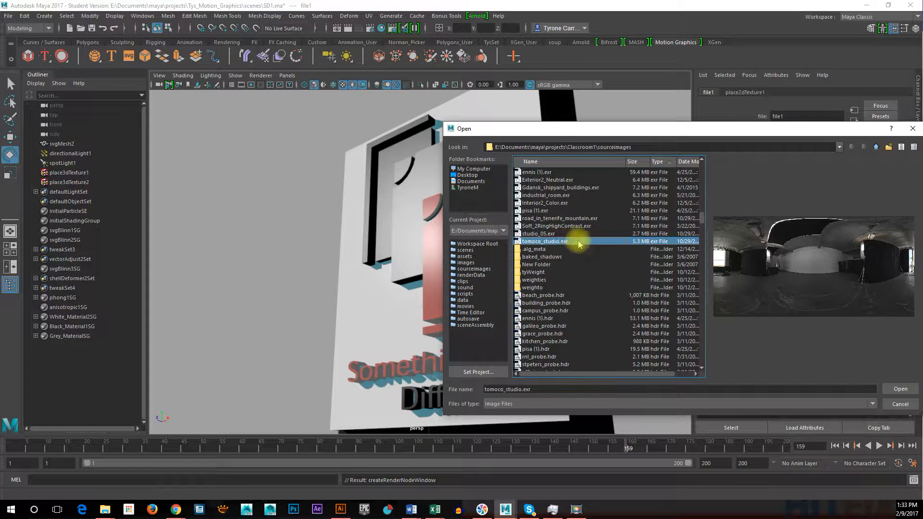
{"action": "left_click", "coordinate": [551, 234]}
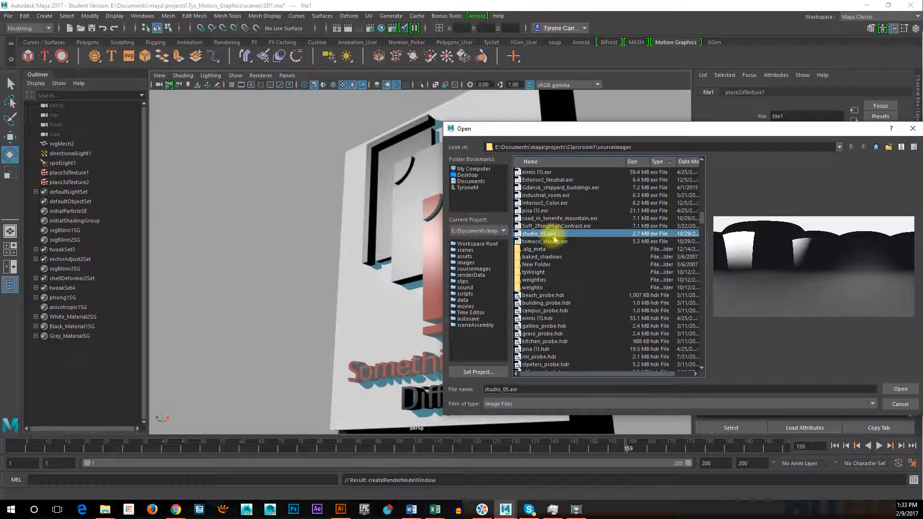
{"action": "left_click", "coordinate": [542, 212]}
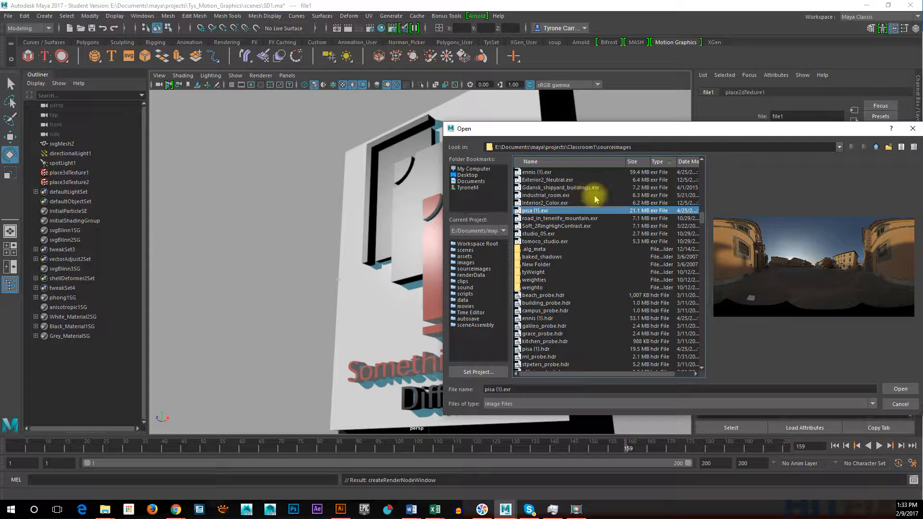
{"action": "left_click", "coordinate": [574, 195]}
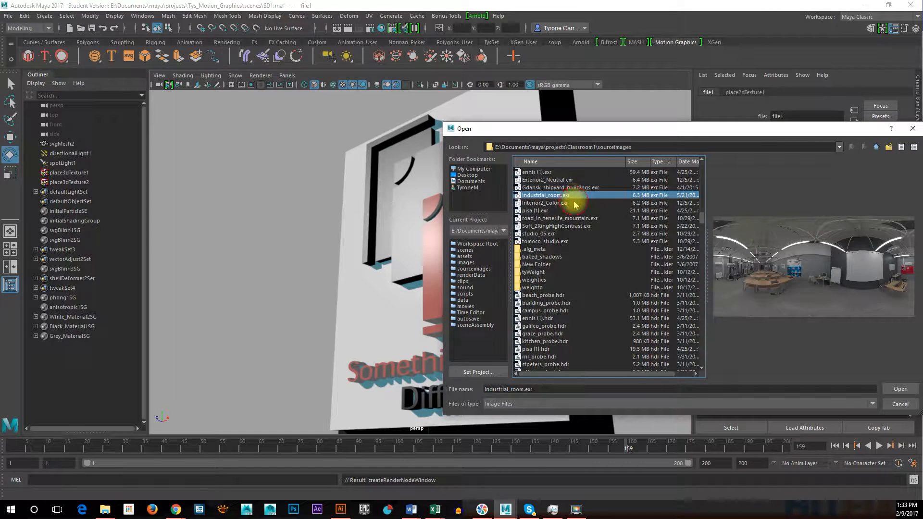
{"action": "left_click", "coordinate": [575, 204]}
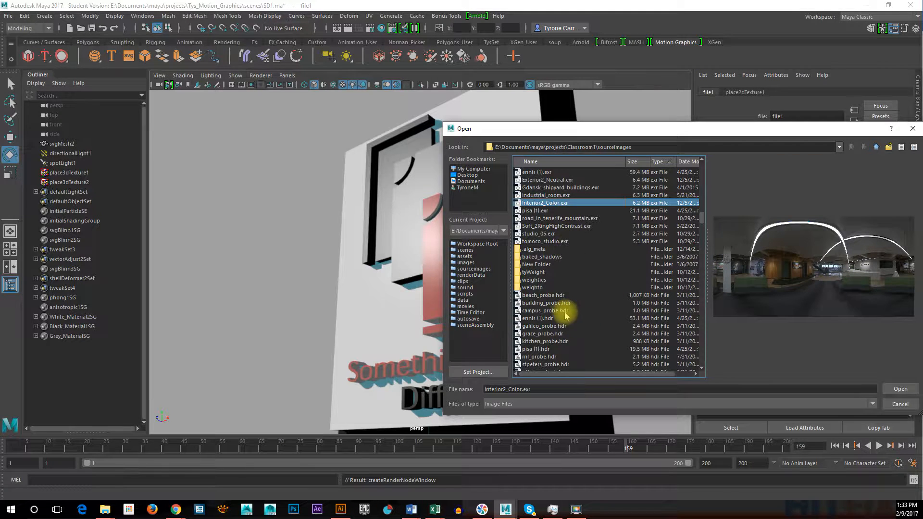
- Preview several HDR light probes, including building, campus and kitchen, and load grace_probe.hdr into the file texture
{"action": "left_click", "coordinate": [554, 304]}
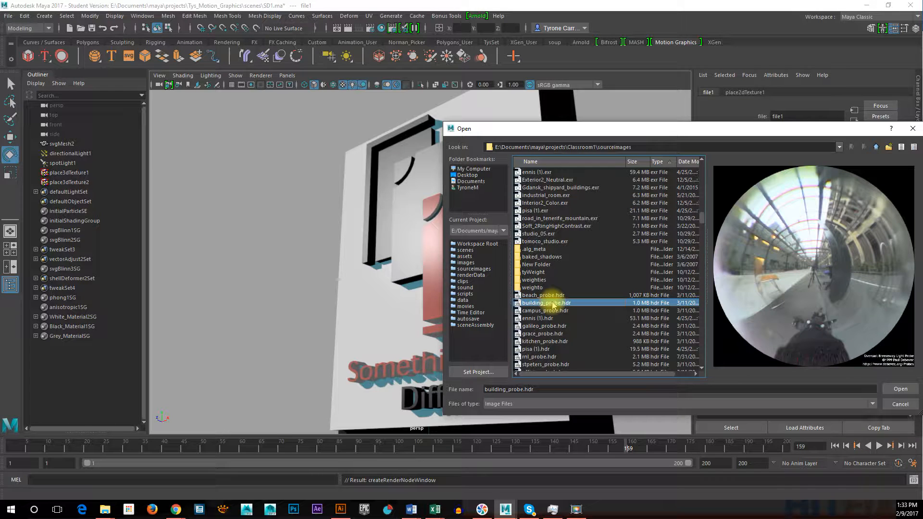
{"action": "scroll", "coordinate": [553, 306], "scroll_direction": "down", "scroll_amount": 1}
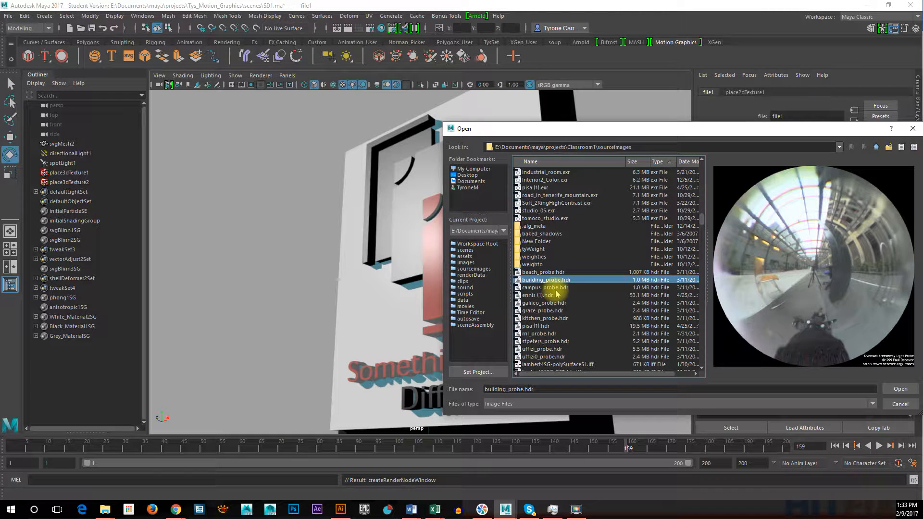
{"action": "left_click", "coordinate": [557, 289]}
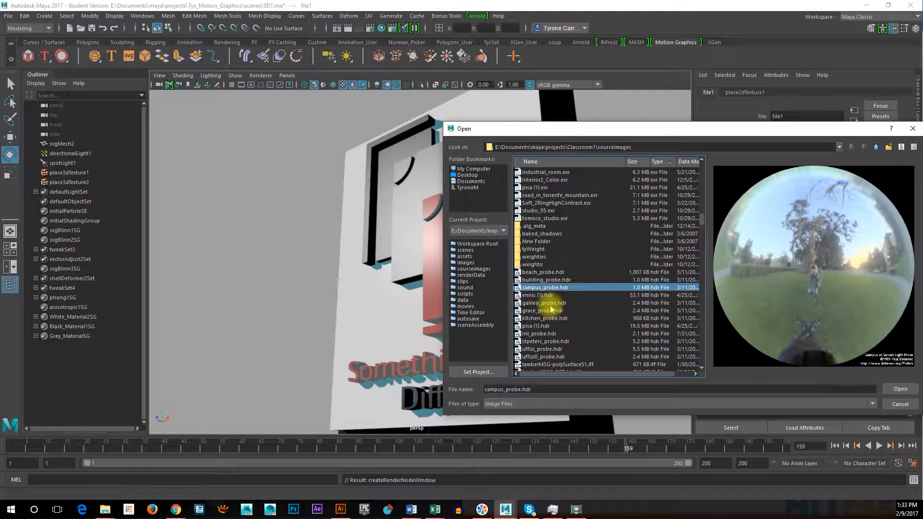
{"action": "left_click", "coordinate": [551, 306]}
{"action": "left_click", "coordinate": [553, 319]}
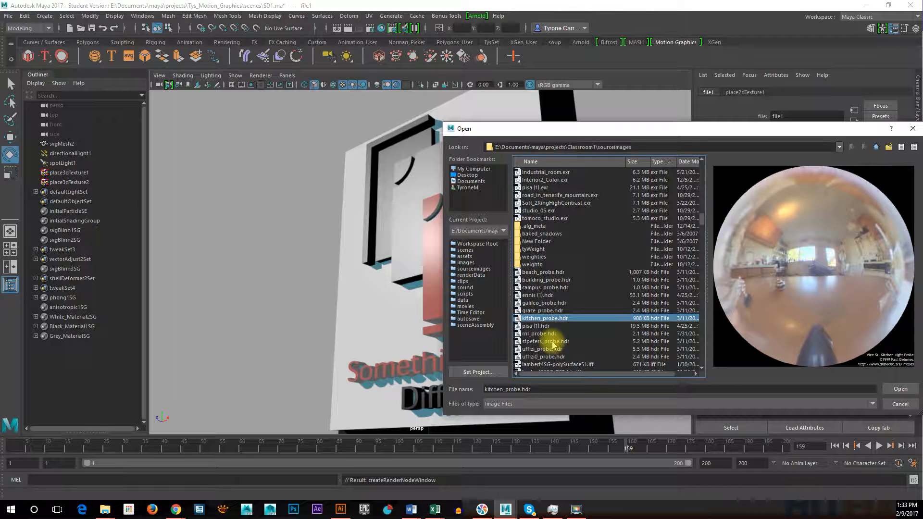
{"action": "key", "text": "Down"}
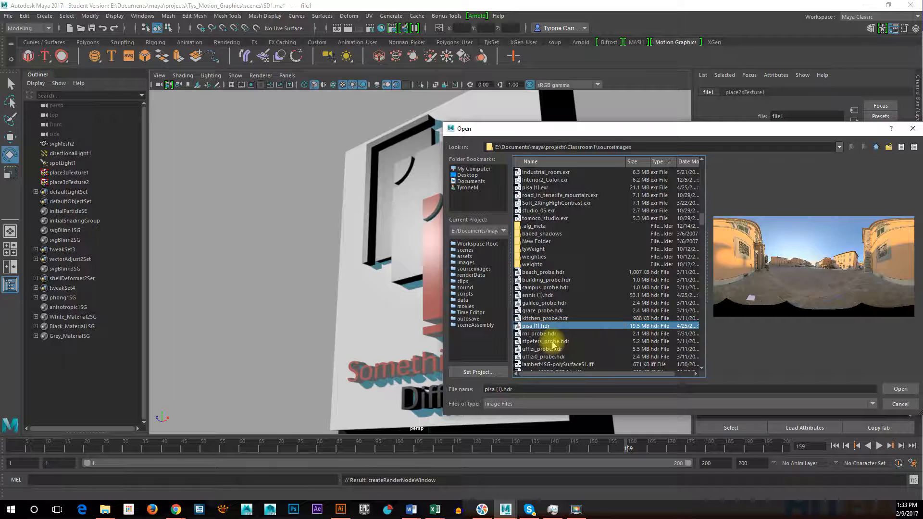
{"action": "left_click", "coordinate": [553, 342]}
{"action": "left_click", "coordinate": [555, 319]}
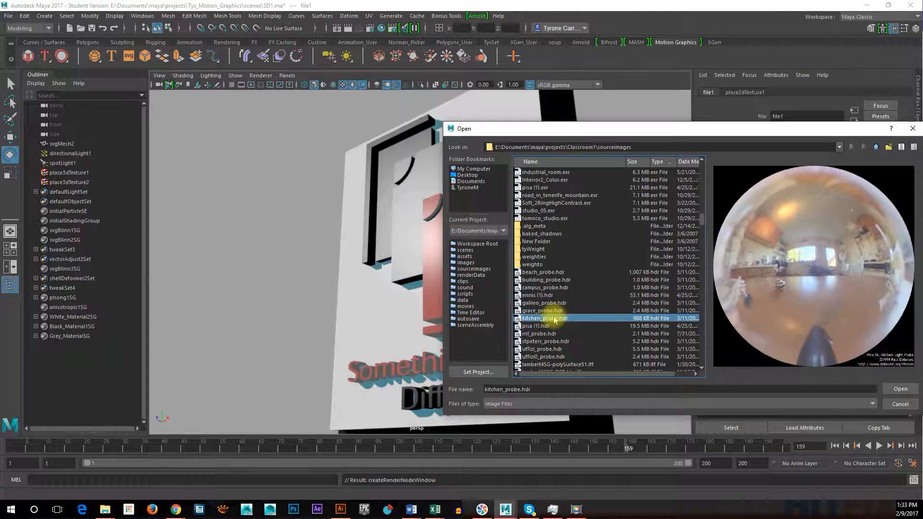
{"action": "left_click", "coordinate": [553, 311]}
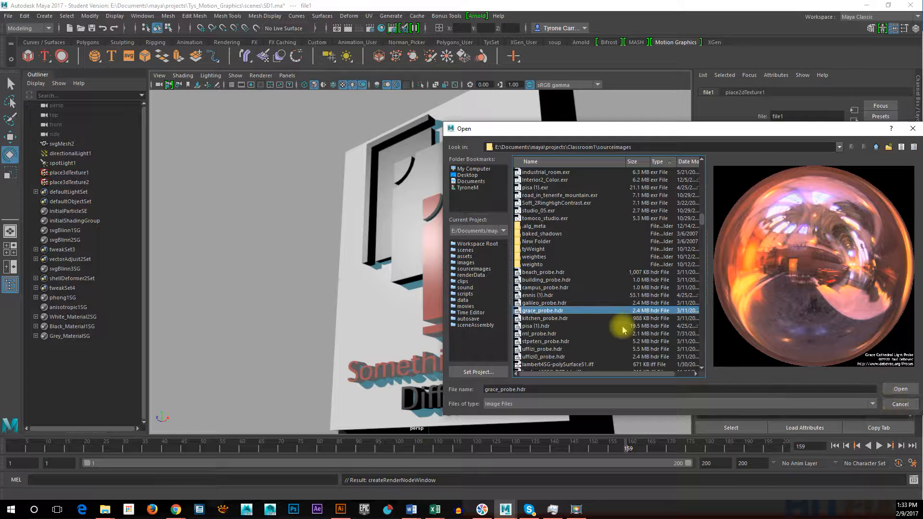
{"action": "left_click", "coordinate": [901, 390]}
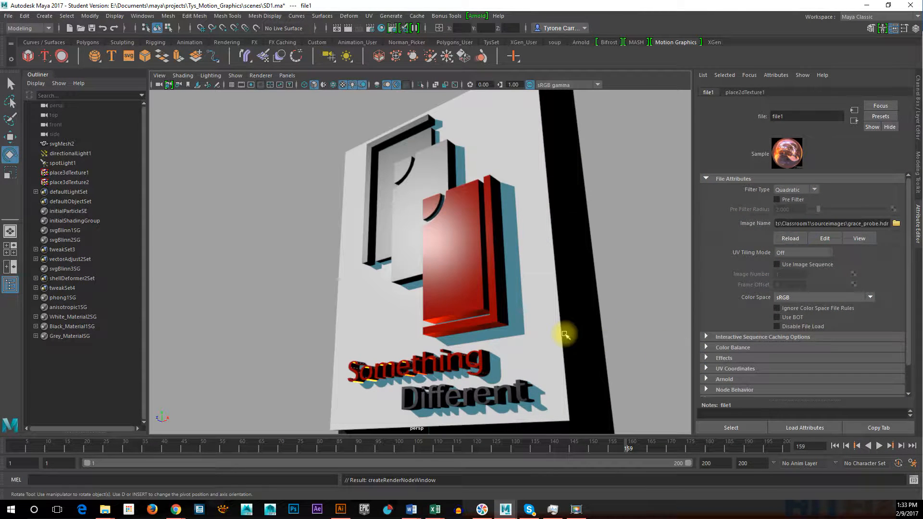
- Show the scene with textures and lights and inspect the environment reflection on the red block from another angle
{"action": "key", "text": "6"}
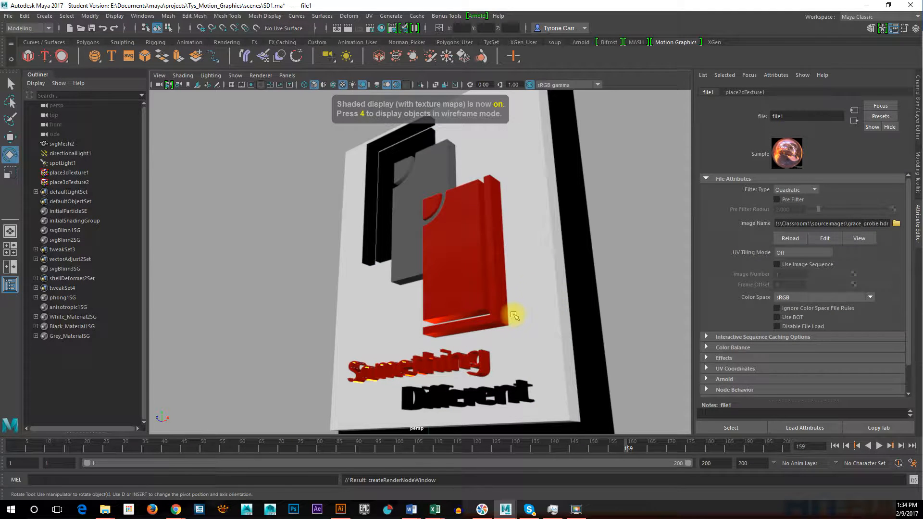
{"action": "key", "text": "7"}
{"action": "mouse_move", "coordinate": [511, 330]}
{"action": "left_mouse_down", "text": "alt"}
{"action": "mouse_move", "coordinate": [546, 330]}
{"action": "mouse_move", "coordinate": [552, 340]}
{"action": "mouse_move", "coordinate": [505, 351]}
{"action": "mouse_move", "coordinate": [531, 354]}
{"action": "mouse_move", "coordinate": [560, 324]}
{"action": "mouse_move", "coordinate": [505, 340]}
{"action": "mouse_move", "coordinate": [556, 330]}
{"action": "mouse_move", "coordinate": [493, 326]}
{"action": "mouse_move", "coordinate": [486, 337]}
{"action": "mouse_move", "coordinate": [497, 310]}
{"action": "mouse_move", "coordinate": [518, 327]}
{"action": "mouse_move", "coordinate": [505, 317]}
{"action": "mouse_move", "coordinate": [440, 325]}
{"action": "mouse_move", "coordinate": [524, 324]}
{"action": "mouse_move", "coordinate": [587, 306]}
{"action": "left_mouse_up", "text": "alt"}
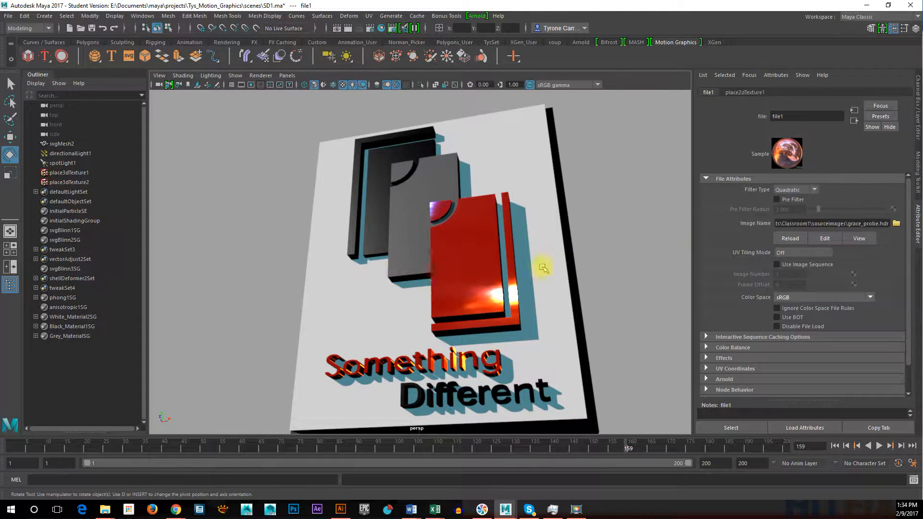
- Select RedMaterial, set its Cosine Power to about 536.74, darken its Specular Color slightly, and check the reflection from several angles
{"action": "key", "text": "space"}
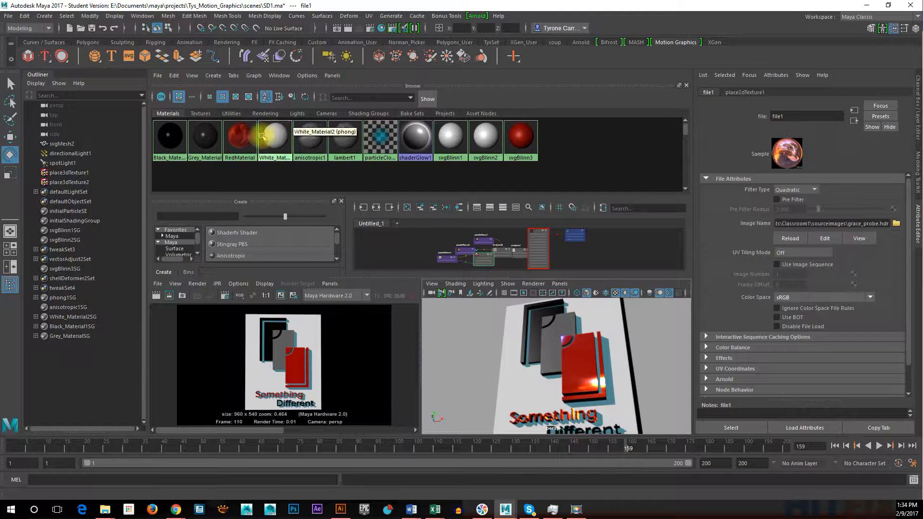
{"action": "key", "text": "space"}
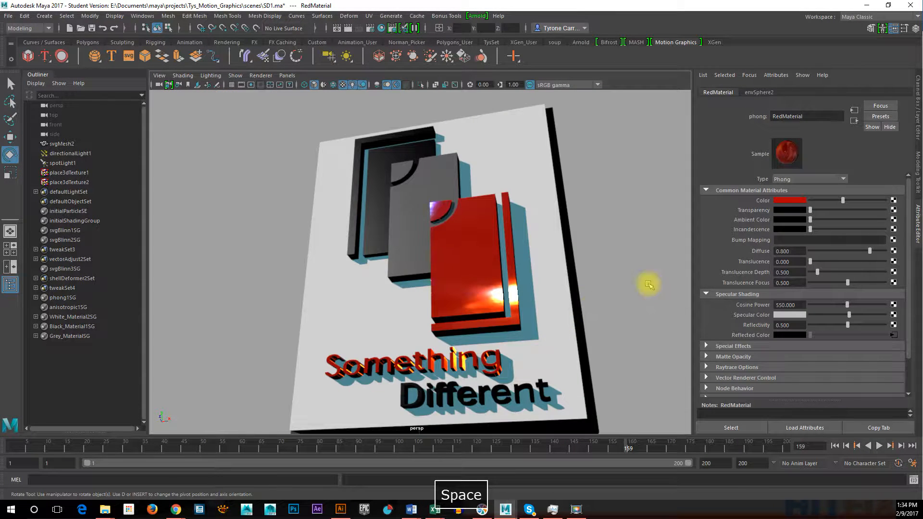
{"action": "left_click_drag", "start_coordinate": [848, 305], "coordinate": [800, 307]}
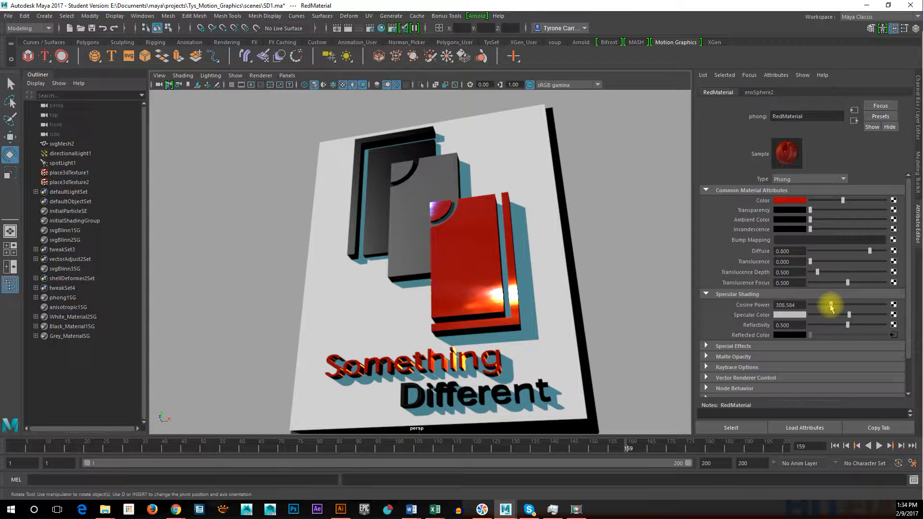
{"action": "mouse_move", "coordinate": [849, 319]}
{"action": "left_mouse_down"}
{"action": "mouse_move", "coordinate": [807, 318]}
{"action": "mouse_move", "coordinate": [846, 319]}
{"action": "left_mouse_up"}
{"action": "left_click_drag", "start_coordinate": [581, 278], "coordinate": [500, 267], "text": "alt"}
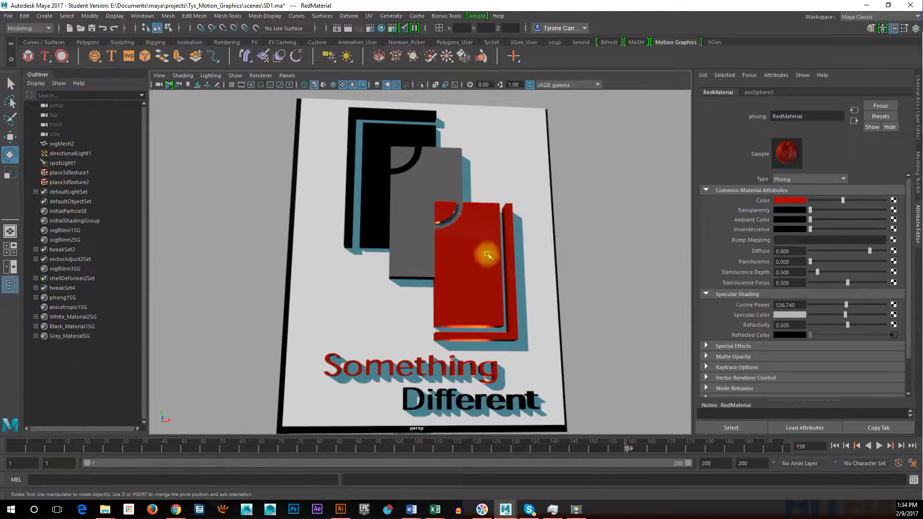
{"action": "left_click_drag", "start_coordinate": [519, 335], "coordinate": [473, 331], "text": "alt"}
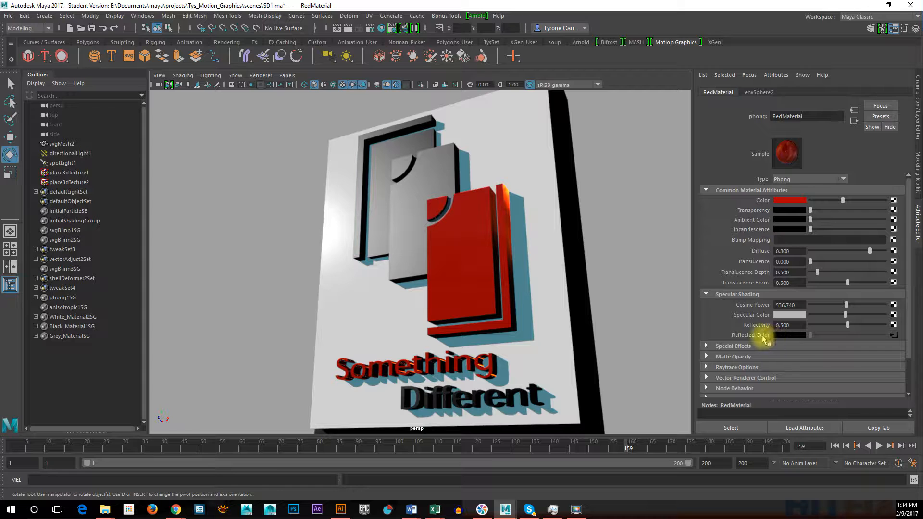
- Go through RedMaterial's Reflected Color and environment sphere to the file texture and browse its source images down to the EXR and HDR files
{"action": "left_click", "coordinate": [894, 335]}
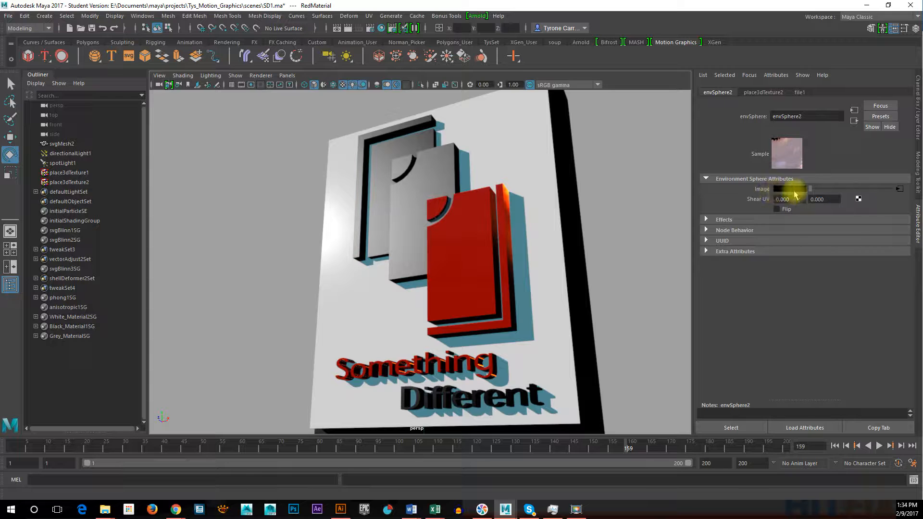
{"action": "left_click", "coordinate": [900, 191]}
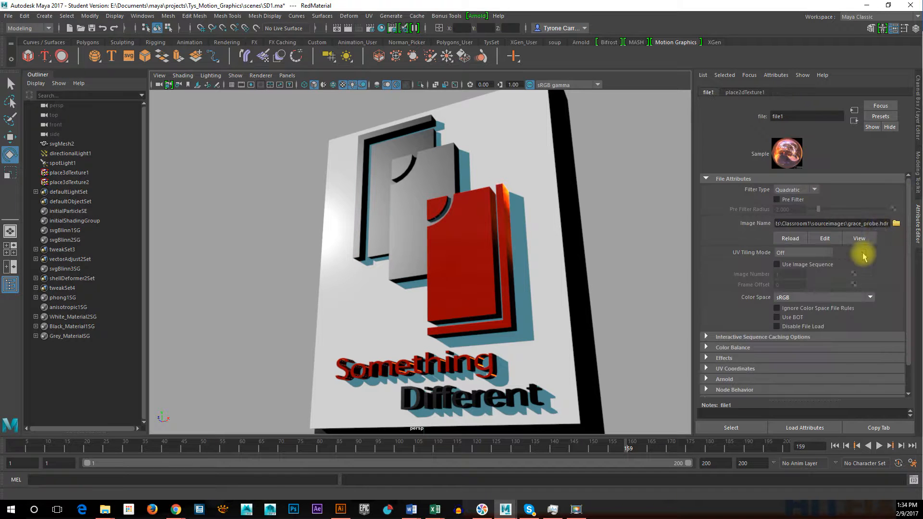
{"action": "left_click", "coordinate": [896, 224]}
{"action": "scroll", "coordinate": [602, 301], "scroll_direction": "down", "scroll_amount": 10}
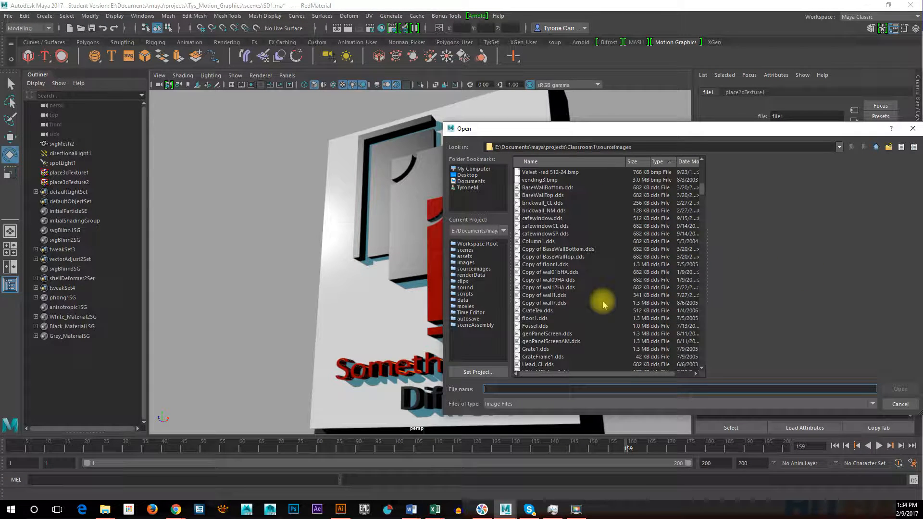
{"action": "scroll", "coordinate": [596, 298], "scroll_direction": "down", "scroll_amount": 4}
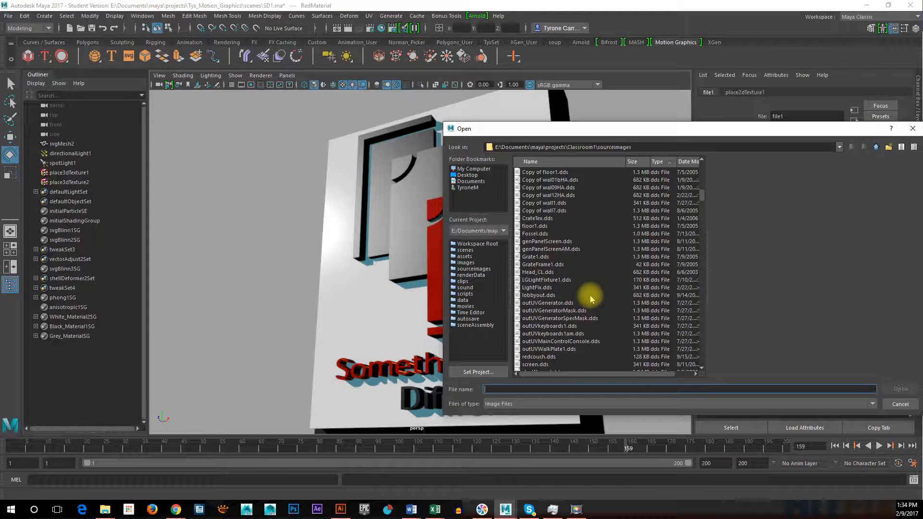
{"action": "scroll", "coordinate": [590, 296], "scroll_direction": "down", "scroll_amount": 3}
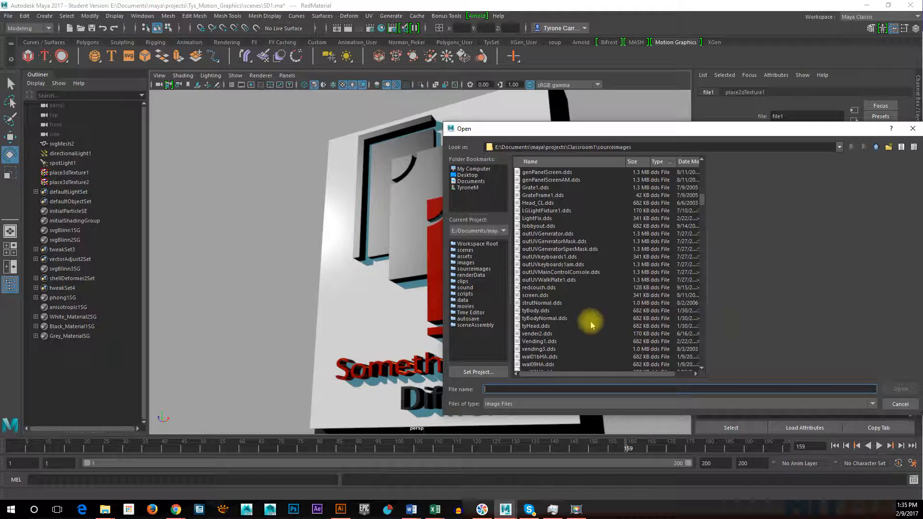
{"action": "scroll", "coordinate": [576, 321], "scroll_direction": "down", "scroll_amount": 6}
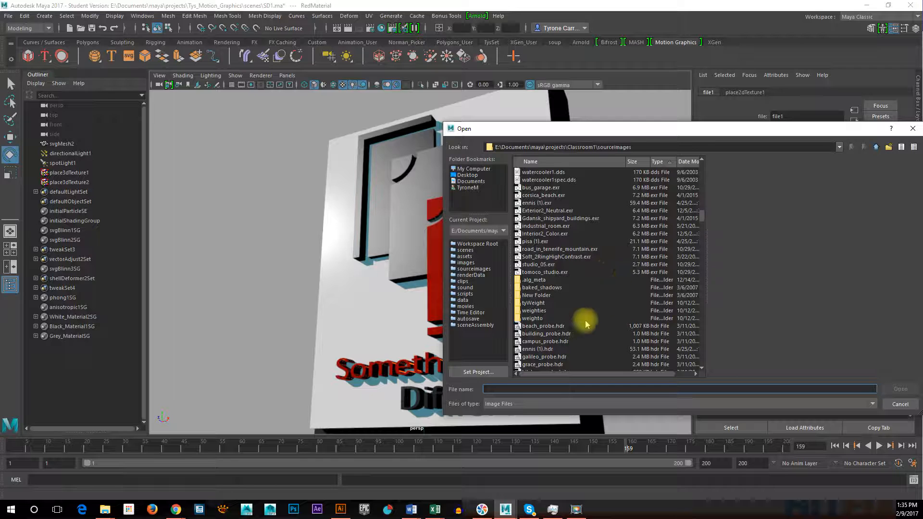
- Preview the environment images studio_05.exr, tomoco_studio.exr, beach_probe.hdr, campus_probe.hdr and ennis (1).hdr
{"action": "left_click", "coordinate": [544, 265]}
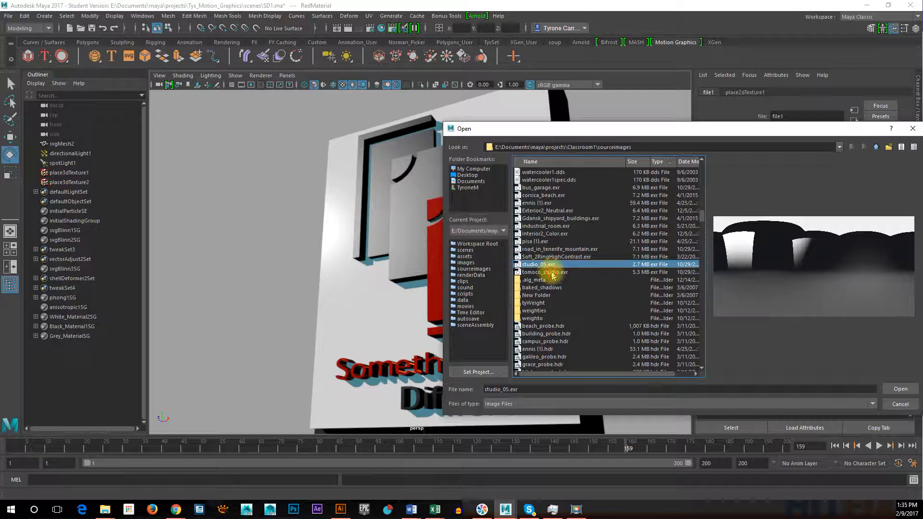
{"action": "left_click", "coordinate": [553, 273]}
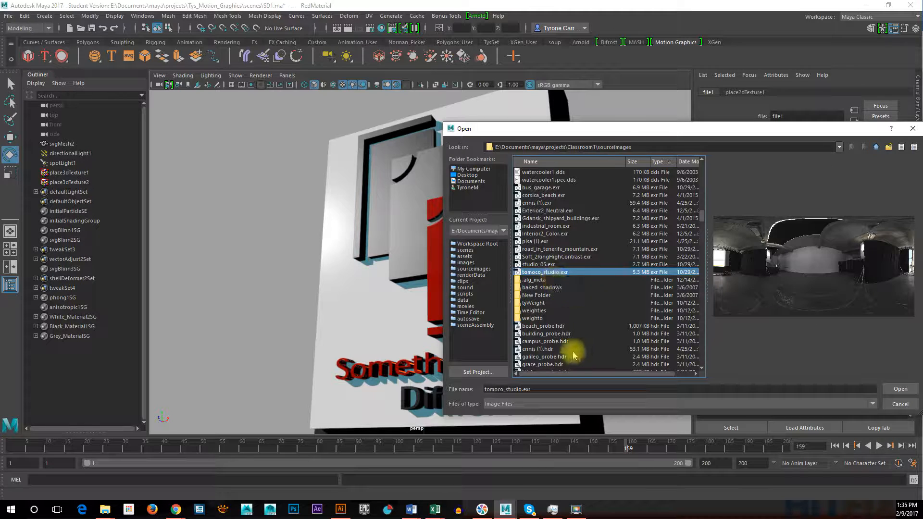
{"action": "left_click", "coordinate": [560, 328]}
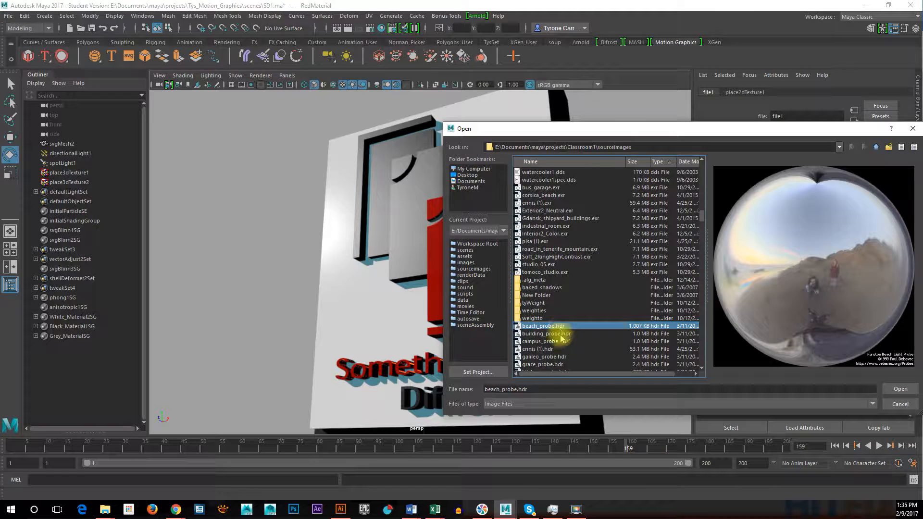
{"action": "left_click", "coordinate": [561, 343]}
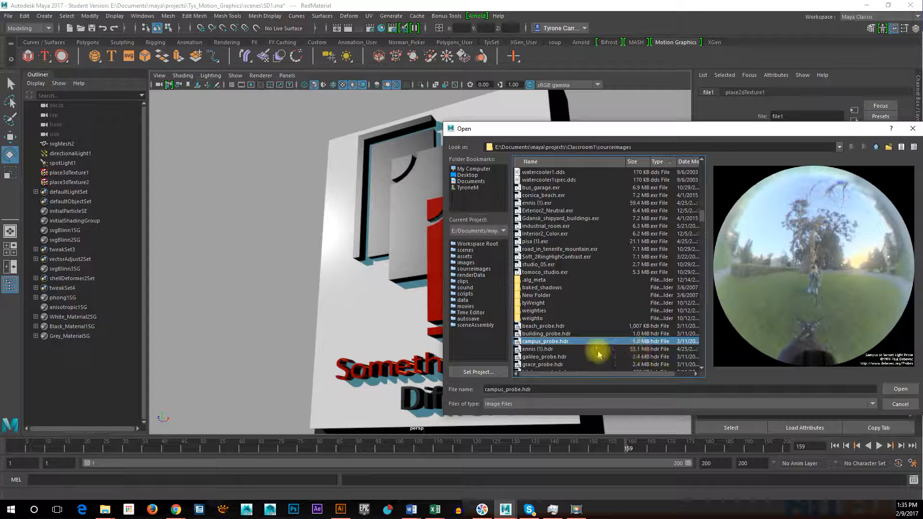
{"action": "left_click", "coordinate": [557, 350]}
{"action": "scroll", "coordinate": [558, 358], "scroll_direction": "down", "scroll_amount": 1}
{"action": "scroll", "coordinate": [588, 317], "scroll_direction": "down", "scroll_amount": 1}
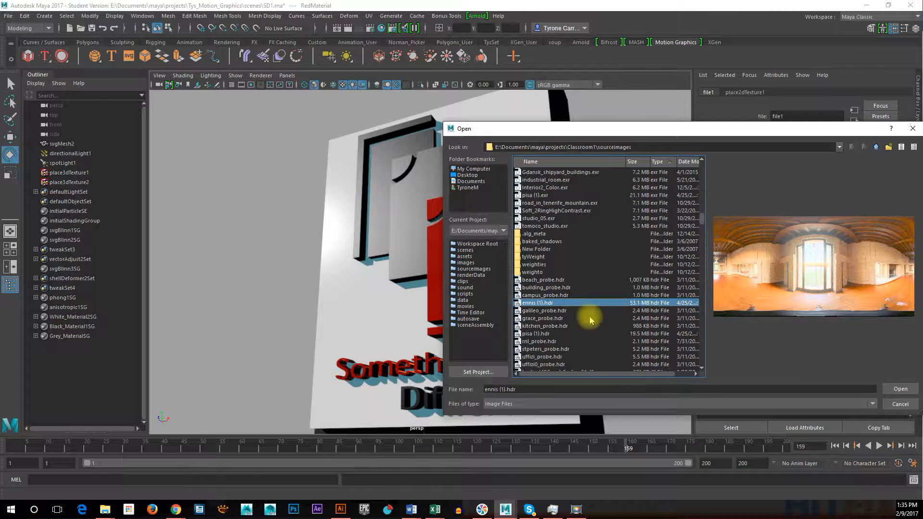
- Preview kitchen_probe.hdr, load rnl_probe.hdr into the file texture, and check the reflection on the red block
{"action": "left_click", "coordinate": [555, 327]}
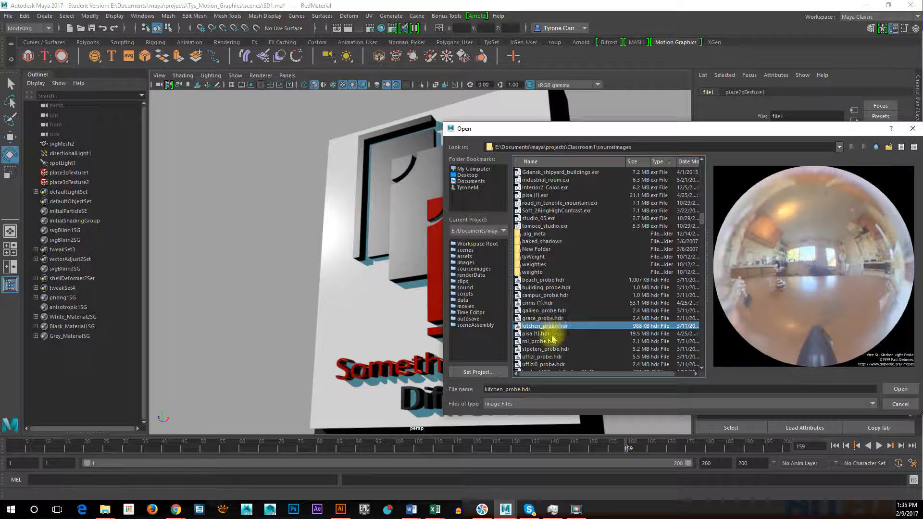
{"action": "left_click", "coordinate": [549, 342]}
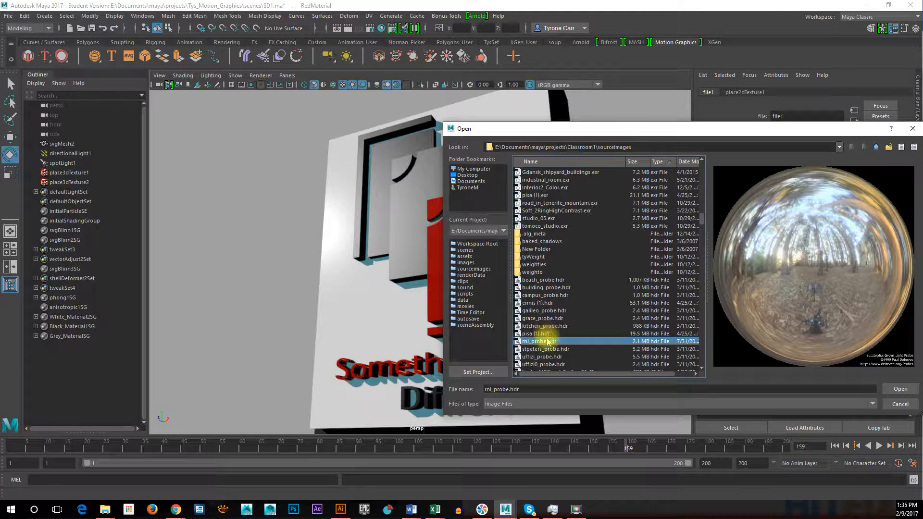
{"action": "key", "text": "Up"}
{"action": "left_click", "coordinate": [548, 342]}
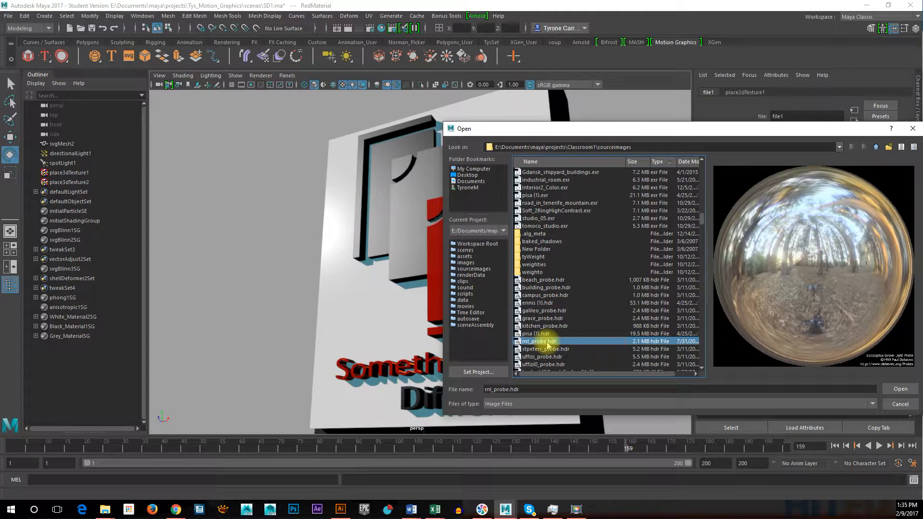
{"action": "left_click", "coordinate": [908, 391]}
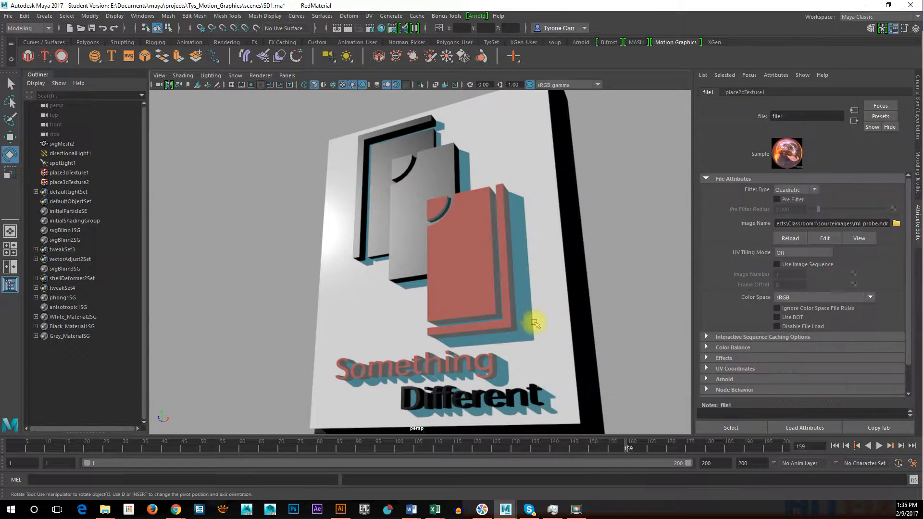
{"action": "left_click_drag", "start_coordinate": [543, 322], "coordinate": [649, 302], "text": "alt"}
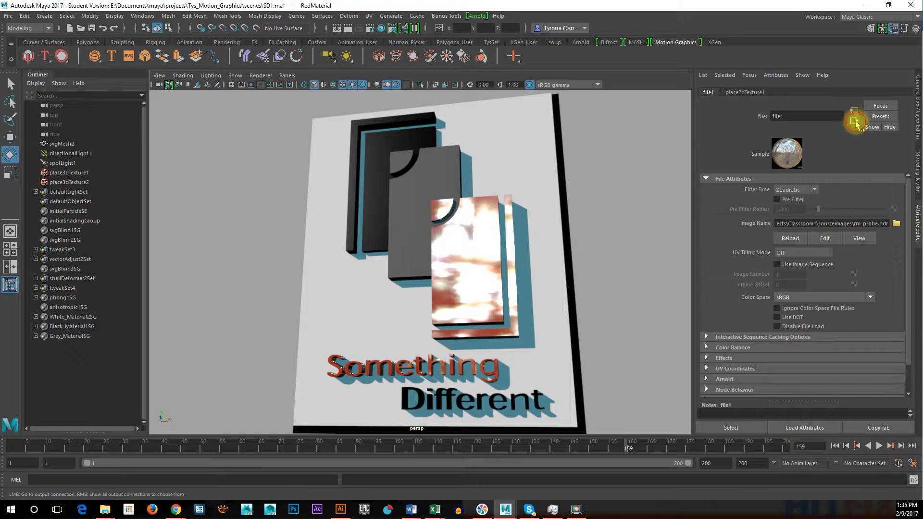
- Return from the file texture to RedMaterial, lower its Reflectivity to almost zero, and check the red block
{"action": "left_click", "coordinate": [854, 121]}
{"action": "left_click", "coordinate": [856, 112]}
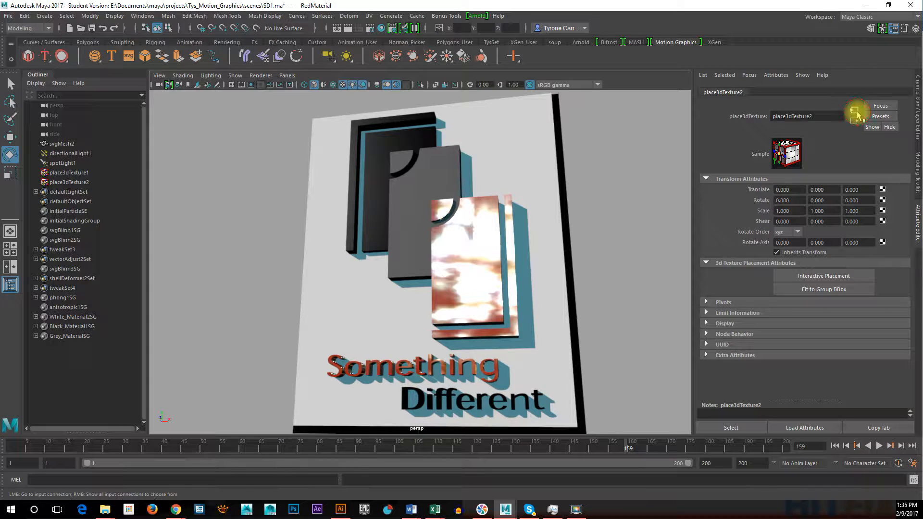
{"action": "left_click", "coordinate": [854, 121]}
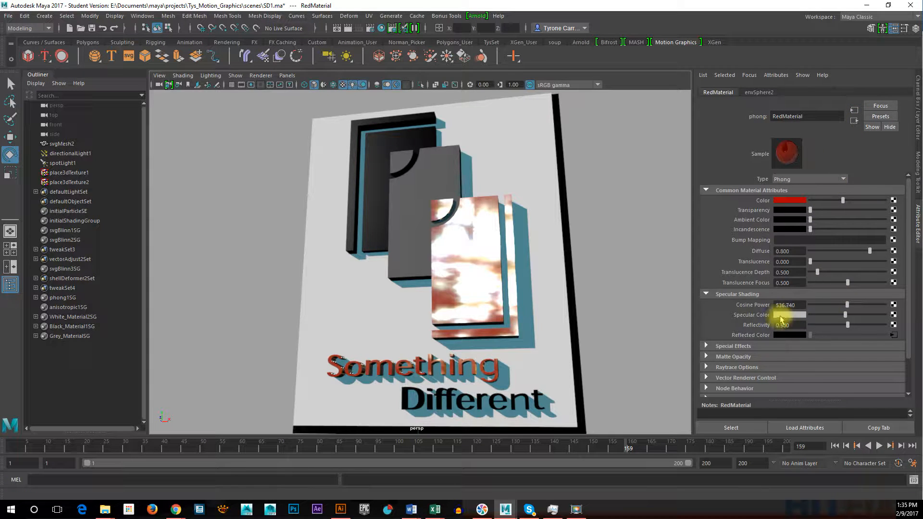
{"action": "left_click_drag", "start_coordinate": [849, 327], "coordinate": [811, 337]}
{"action": "mouse_move", "coordinate": [598, 280]}
{"action": "left_mouse_down", "text": "alt"}
{"action": "mouse_move", "coordinate": [563, 301]}
{"action": "mouse_move", "coordinate": [633, 301]}
{"action": "mouse_move", "coordinate": [629, 285]}
{"action": "mouse_move", "coordinate": [586, 288]}
{"action": "mouse_move", "coordinate": [597, 293]}
{"action": "left_mouse_up", "text": "alt"}
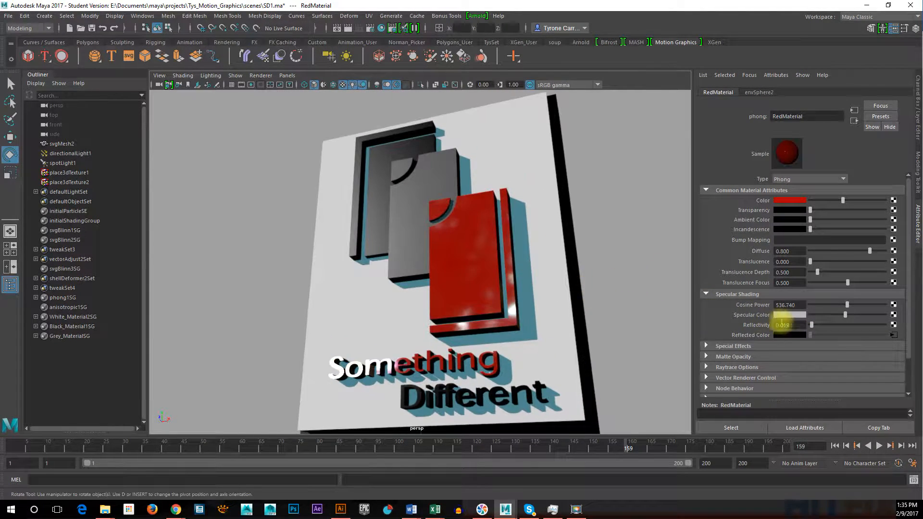
- Try RedMaterial's Reflectivity at 1.000, reduce it to 0.006, and inspect the reflection from the front
{"action": "left_click_drag", "start_coordinate": [813, 326], "coordinate": [887, 326]}
{"action": "left_click_drag", "start_coordinate": [592, 274], "coordinate": [572, 272], "text": "alt"}
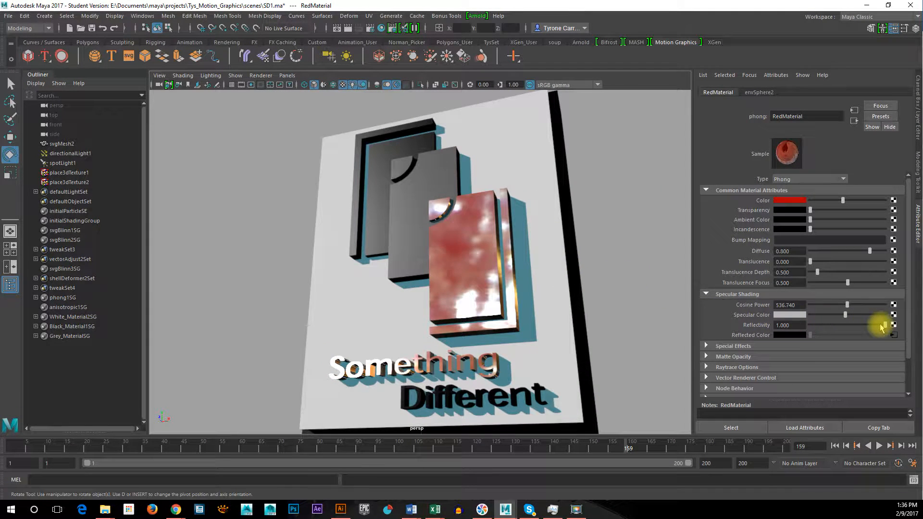
{"action": "left_click_drag", "start_coordinate": [886, 324], "coordinate": [763, 328]}
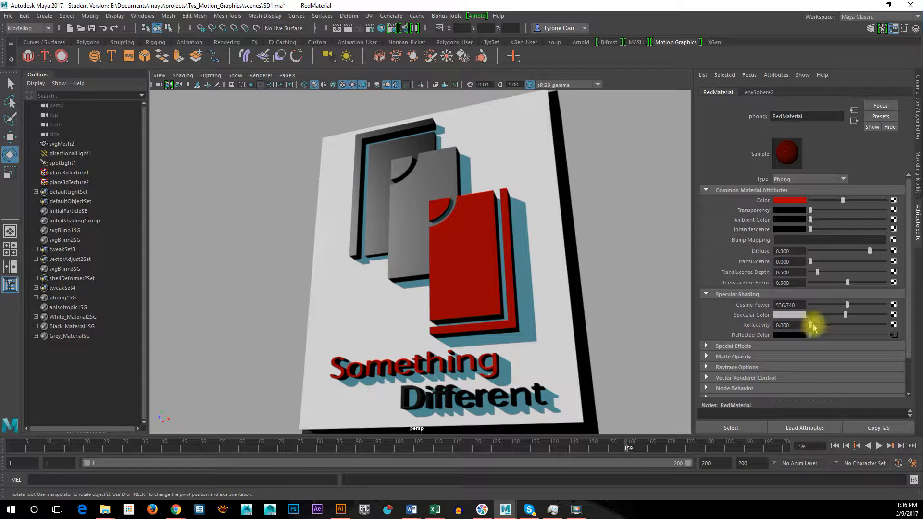
{"action": "left_click_drag", "start_coordinate": [662, 293], "coordinate": [596, 293], "text": "alt"}
{"action": "right_click_drag", "start_coordinate": [579, 265], "coordinate": [573, 268], "text": "alt"}
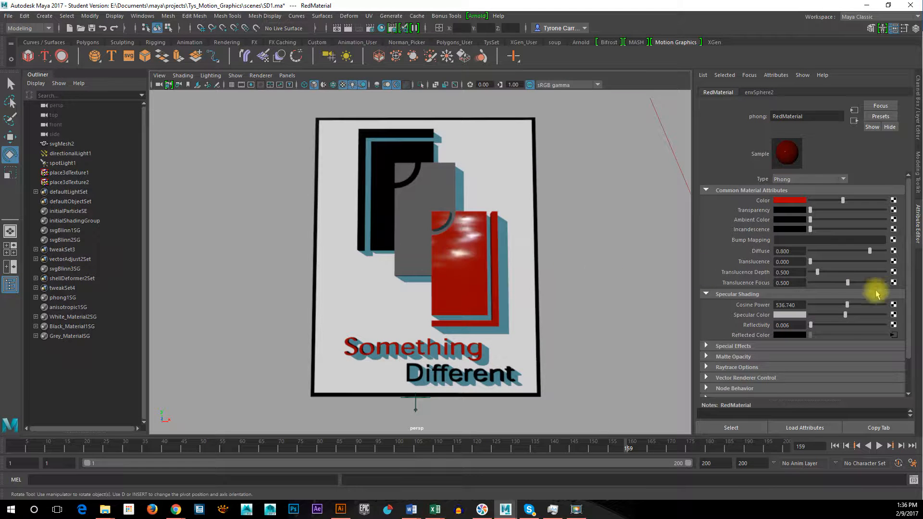
{"action": "mouse_move", "coordinate": [632, 291]}
{"action": "left_mouse_down", "text": "alt"}
{"action": "mouse_move", "coordinate": [619, 260]}
{"action": "mouse_move", "coordinate": [624, 280]}
{"action": "left_mouse_up", "text": "alt"}
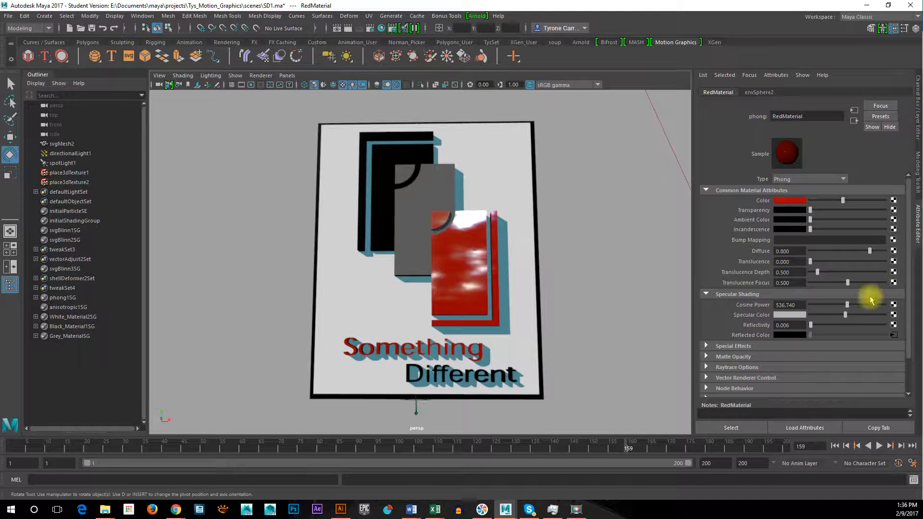
- Go through RedMaterial's Reflected Color and environment sphere to the file texture and browse its source images to the HDR probes
{"action": "left_click", "coordinate": [894, 335]}
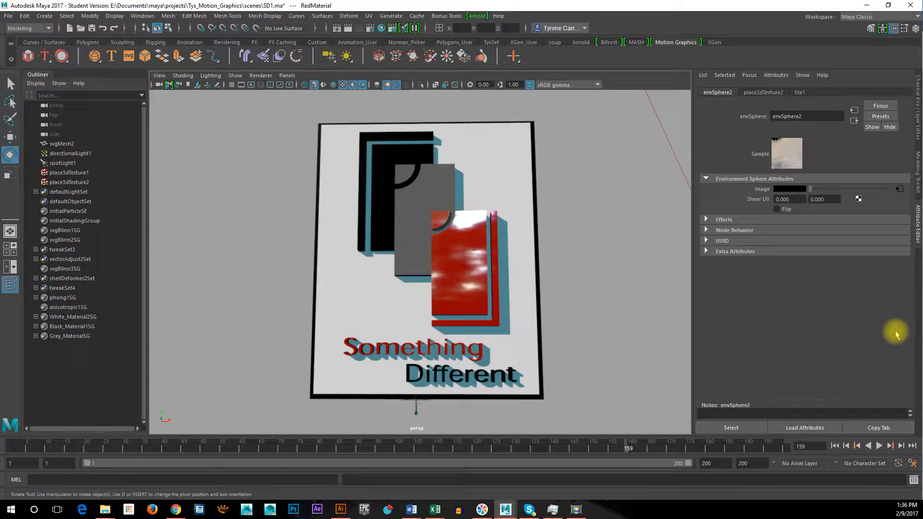
{"action": "left_click", "coordinate": [901, 186]}
{"action": "left_click", "coordinate": [897, 223]}
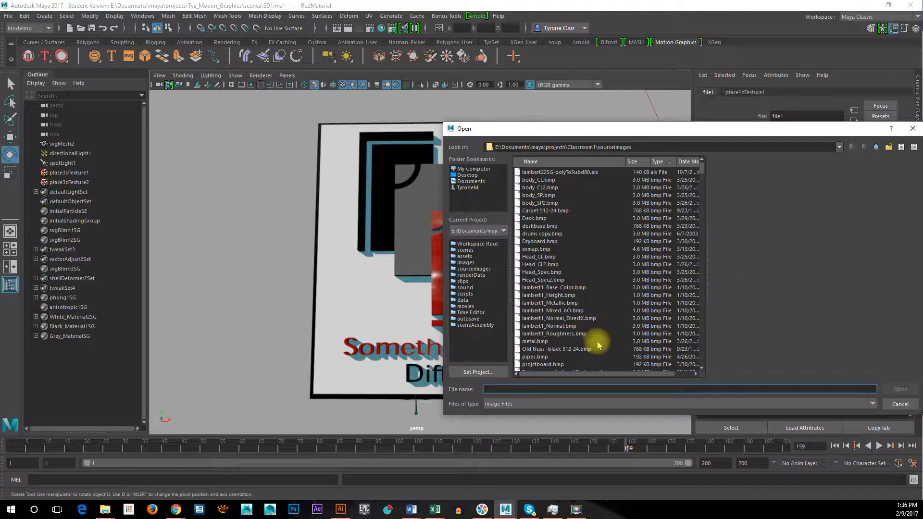
{"action": "scroll", "coordinate": [601, 298], "scroll_direction": "down", "scroll_amount": 10}
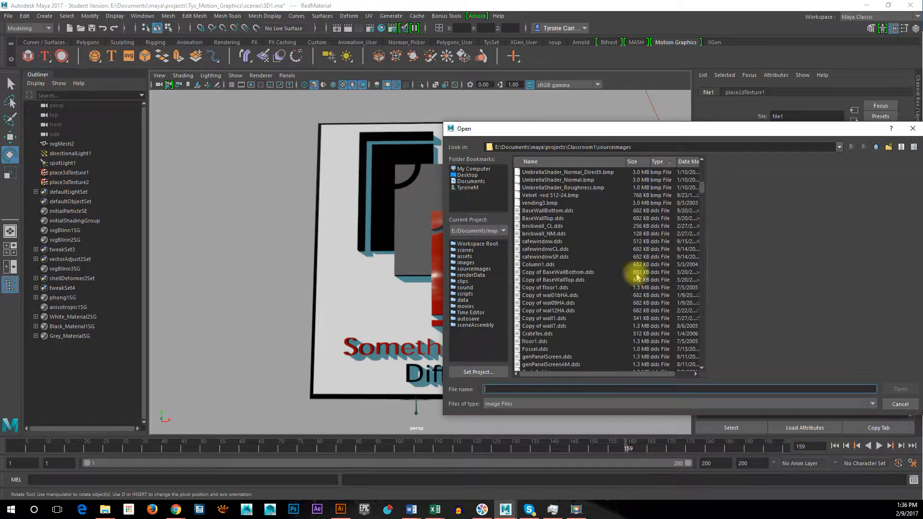
{"action": "left_click_drag", "start_coordinate": [703, 187], "coordinate": [703, 222]}
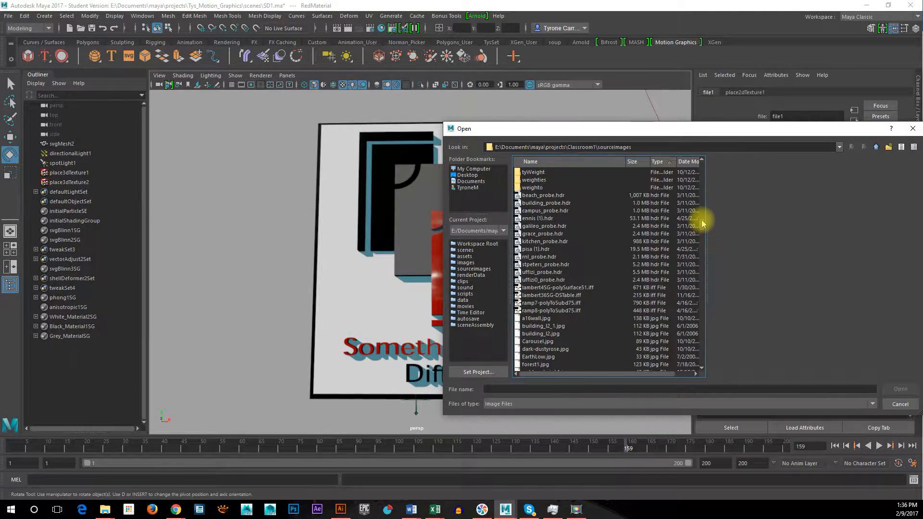
- Compare uffizi_probe.hdr with uffizi0_probe.hdr and load uffizi0_probe.hdr into the file texture
{"action": "left_click", "coordinate": [557, 273]}
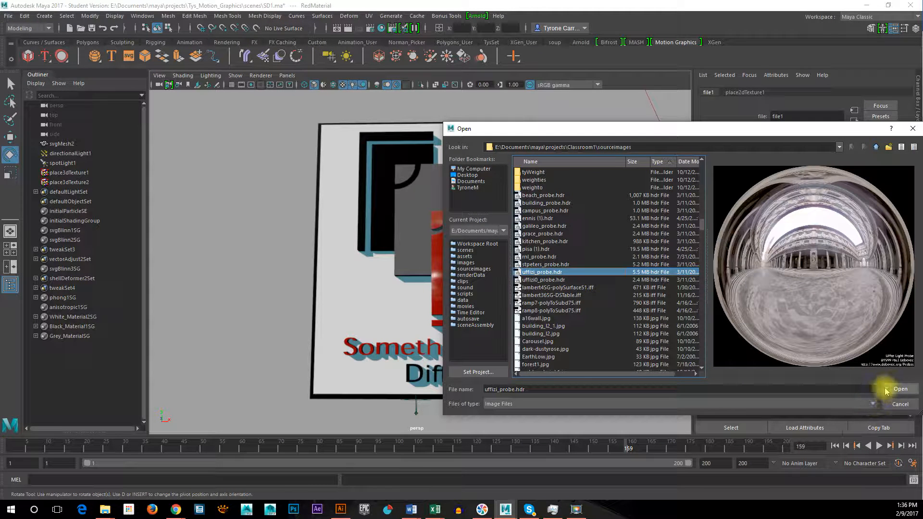
{"action": "left_click", "coordinate": [577, 288]}
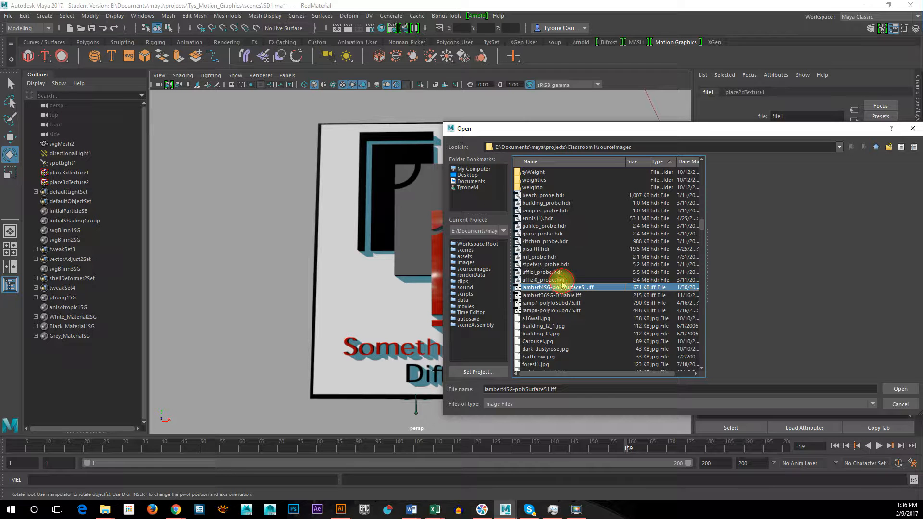
{"action": "left_click", "coordinate": [561, 280]}
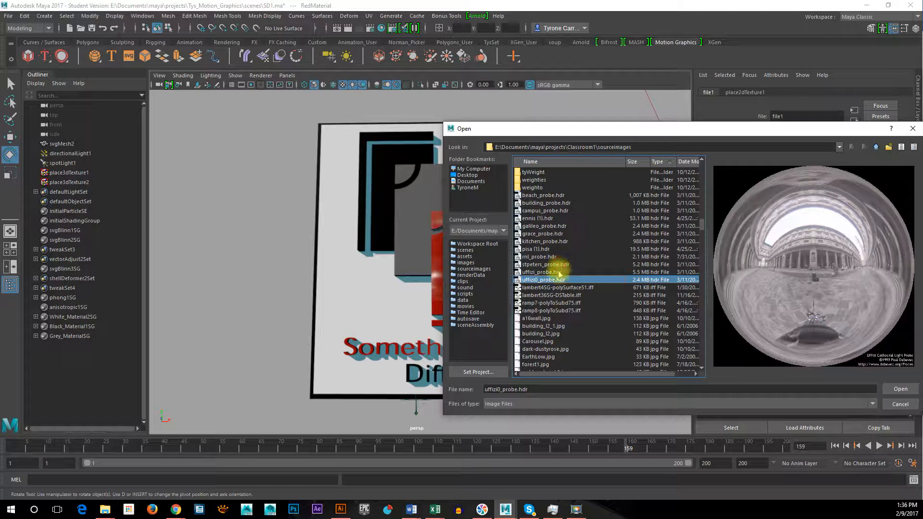
{"action": "key", "text": "Up"}
{"action": "key", "text": "Up"}
{"action": "key", "text": "Down"}
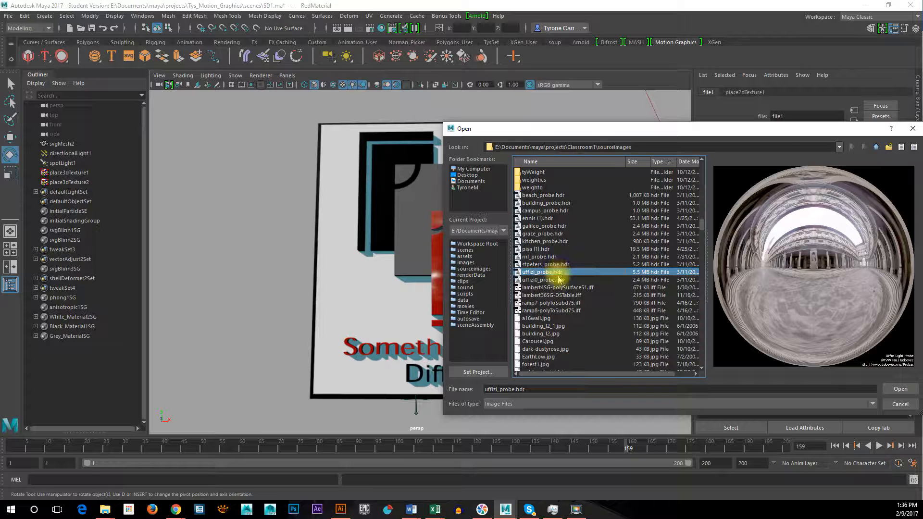
{"action": "key", "text": "Down"}
{"action": "left_click", "coordinate": [901, 389]}
{"action": "mouse_move", "coordinate": [459, 389]}
{"action": "left_mouse_down", "text": "alt"}
{"action": "mouse_move", "coordinate": [569, 325]}
{"action": "mouse_move", "coordinate": [428, 262]}
{"action": "mouse_move", "coordinate": [447, 314]}
{"action": "mouse_move", "coordinate": [513, 342]}
{"action": "mouse_move", "coordinate": [466, 323]}
{"action": "mouse_move", "coordinate": [525, 311]}
{"action": "mouse_move", "coordinate": [488, 299]}
{"action": "mouse_move", "coordinate": [377, 308]}
{"action": "mouse_move", "coordinate": [443, 318]}
{"action": "mouse_move", "coordinate": [443, 300]}
{"action": "mouse_move", "coordinate": [457, 319]}
{"action": "mouse_move", "coordinate": [540, 334]}
{"action": "mouse_move", "coordinate": [509, 340]}
{"action": "mouse_move", "coordinate": [484, 331]}
{"action": "left_mouse_up", "text": "alt"}
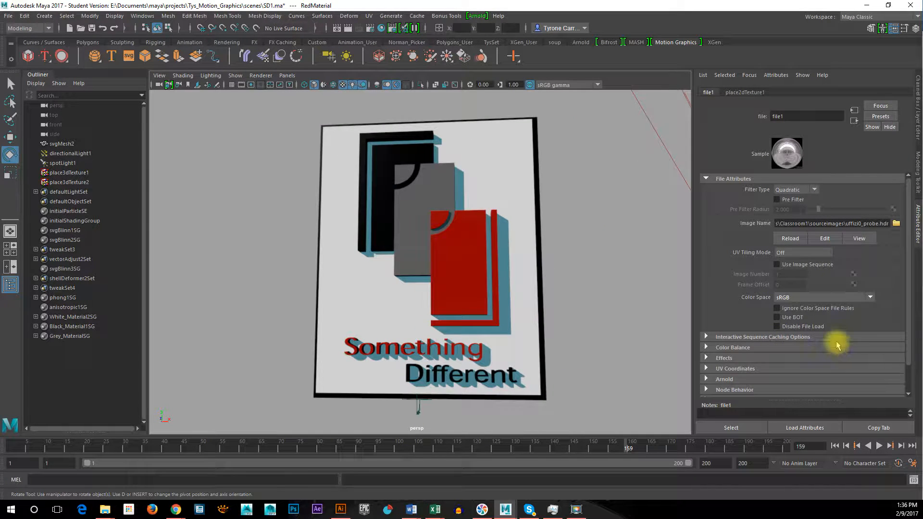
- Select place3dTexture1 and place3dTexture2 beneath the logo and rotate them about the Y axis to about 84 degrees
{"action": "middle_click_drag", "start_coordinate": [532, 351], "coordinate": [556, 280], "text": "alt"}
{"action": "right_click_drag", "start_coordinate": [486, 331], "coordinate": [658, 322], "text": "alt"}
{"action": "left_click_drag", "start_coordinate": [532, 362], "coordinate": [500, 368], "text": "alt"}
{"action": "left_click_drag", "start_coordinate": [431, 377], "coordinate": [492, 408]}
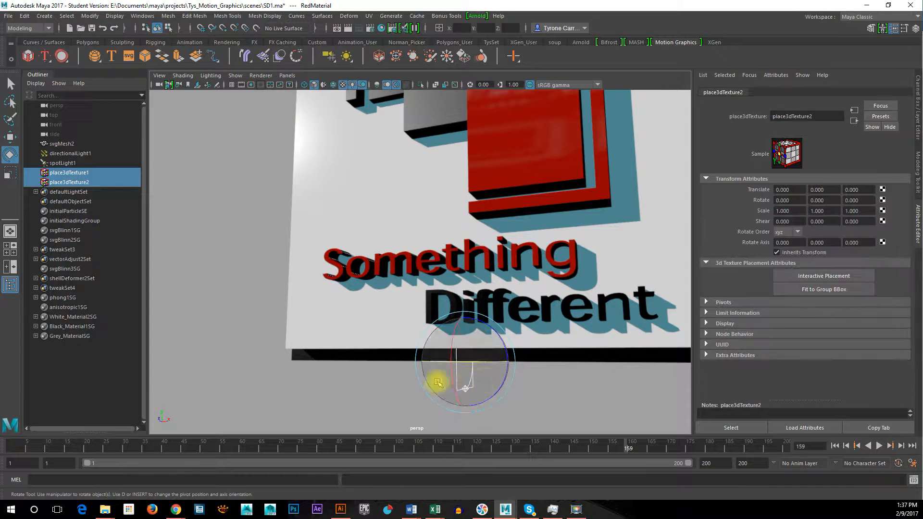
{"action": "left_click_drag", "start_coordinate": [528, 384], "coordinate": [392, 370], "text": "alt"}
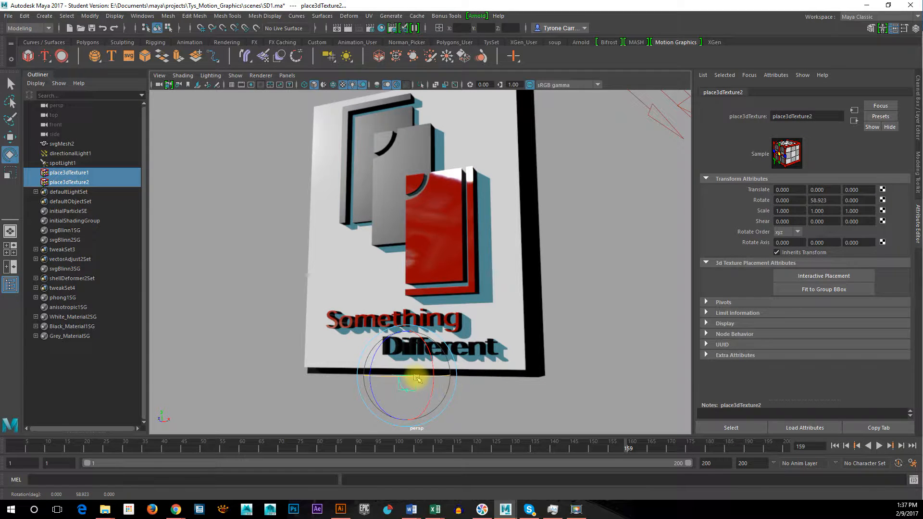
{"action": "left_click_drag", "start_coordinate": [418, 378], "coordinate": [429, 393]}
{"action": "left_click_drag", "start_coordinate": [362, 382], "coordinate": [464, 385]}
- Try rotating the placement nodes to about -77.7 degrees in Y and then around the other axes, and undo these rotations
{"action": "middle_click_drag", "start_coordinate": [732, 397], "coordinate": [658, 391]}
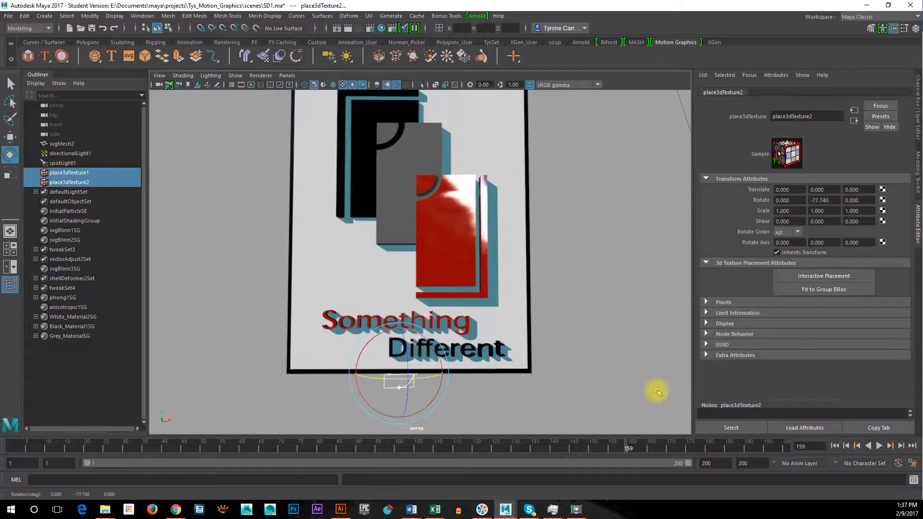
{"action": "mouse_move", "coordinate": [403, 356]}
{"action": "left_mouse_down"}
{"action": "mouse_move", "coordinate": [396, 375]}
{"action": "mouse_move", "coordinate": [401, 363]}
{"action": "left_mouse_up"}
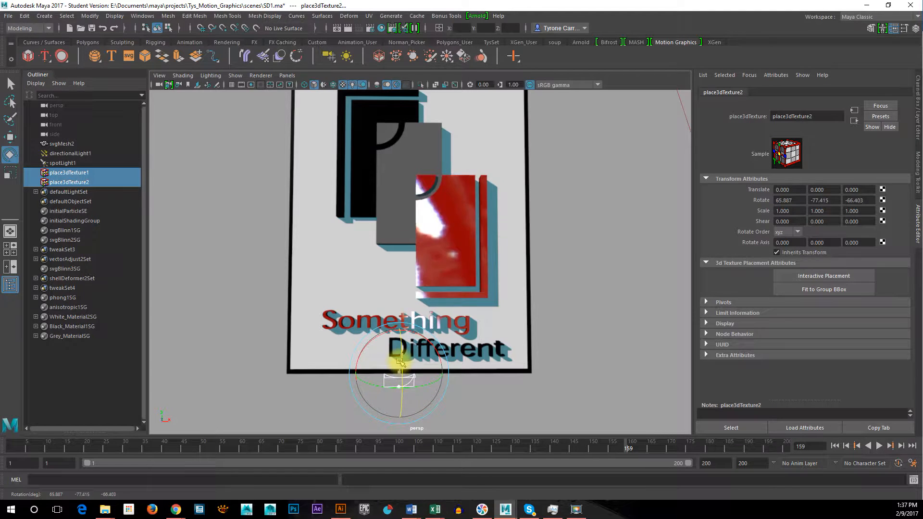
{"action": "key", "text": "z"}
{"action": "left_click_drag", "start_coordinate": [525, 388], "coordinate": [554, 382], "text": "alt"}
{"action": "middle_click_drag", "start_coordinate": [552, 366], "coordinate": [553, 394], "text": "alt"}
{"action": "mouse_move", "coordinate": [553, 394]}
{"action": "left_mouse_down", "text": "alt"}
{"action": "mouse_move", "coordinate": [540, 387]}
{"action": "mouse_move", "coordinate": [553, 388]}
{"action": "left_mouse_up", "text": "alt"}
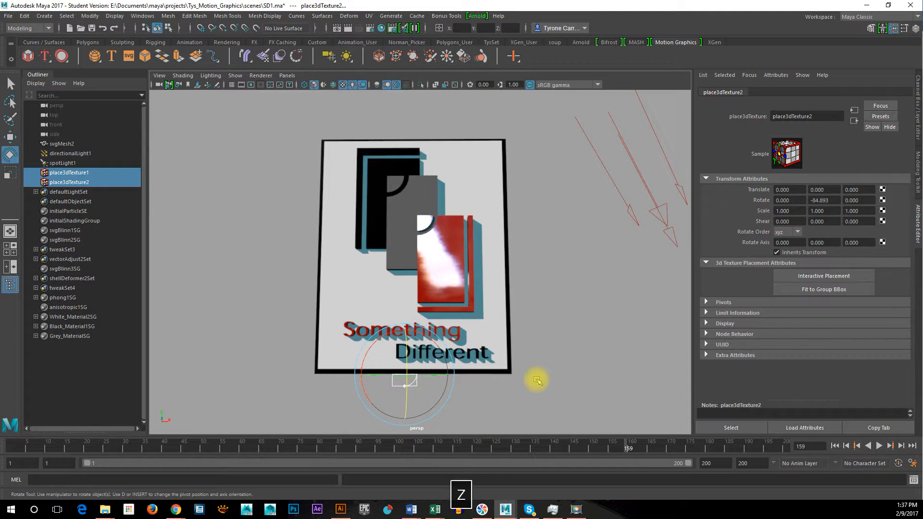
{"action": "key", "text": "z"}
{"action": "left_click_drag", "start_coordinate": [588, 361], "coordinate": [596, 364], "text": "alt"}
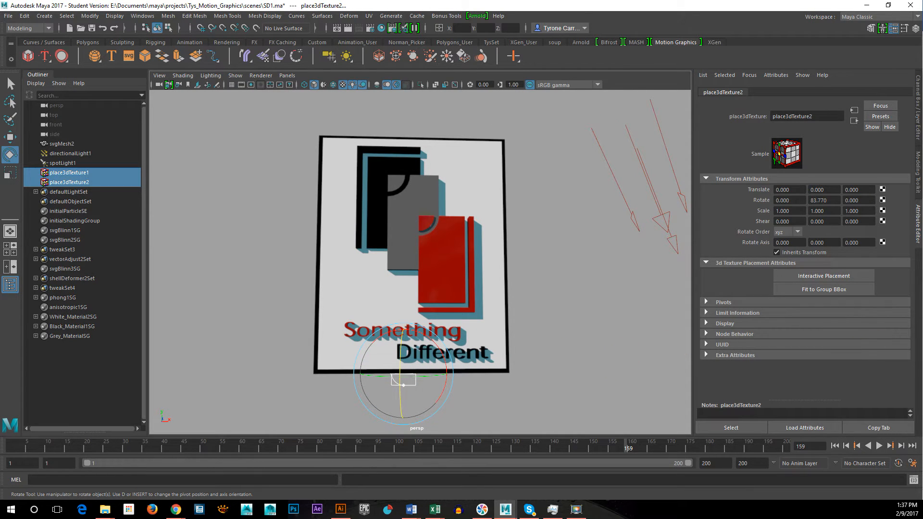